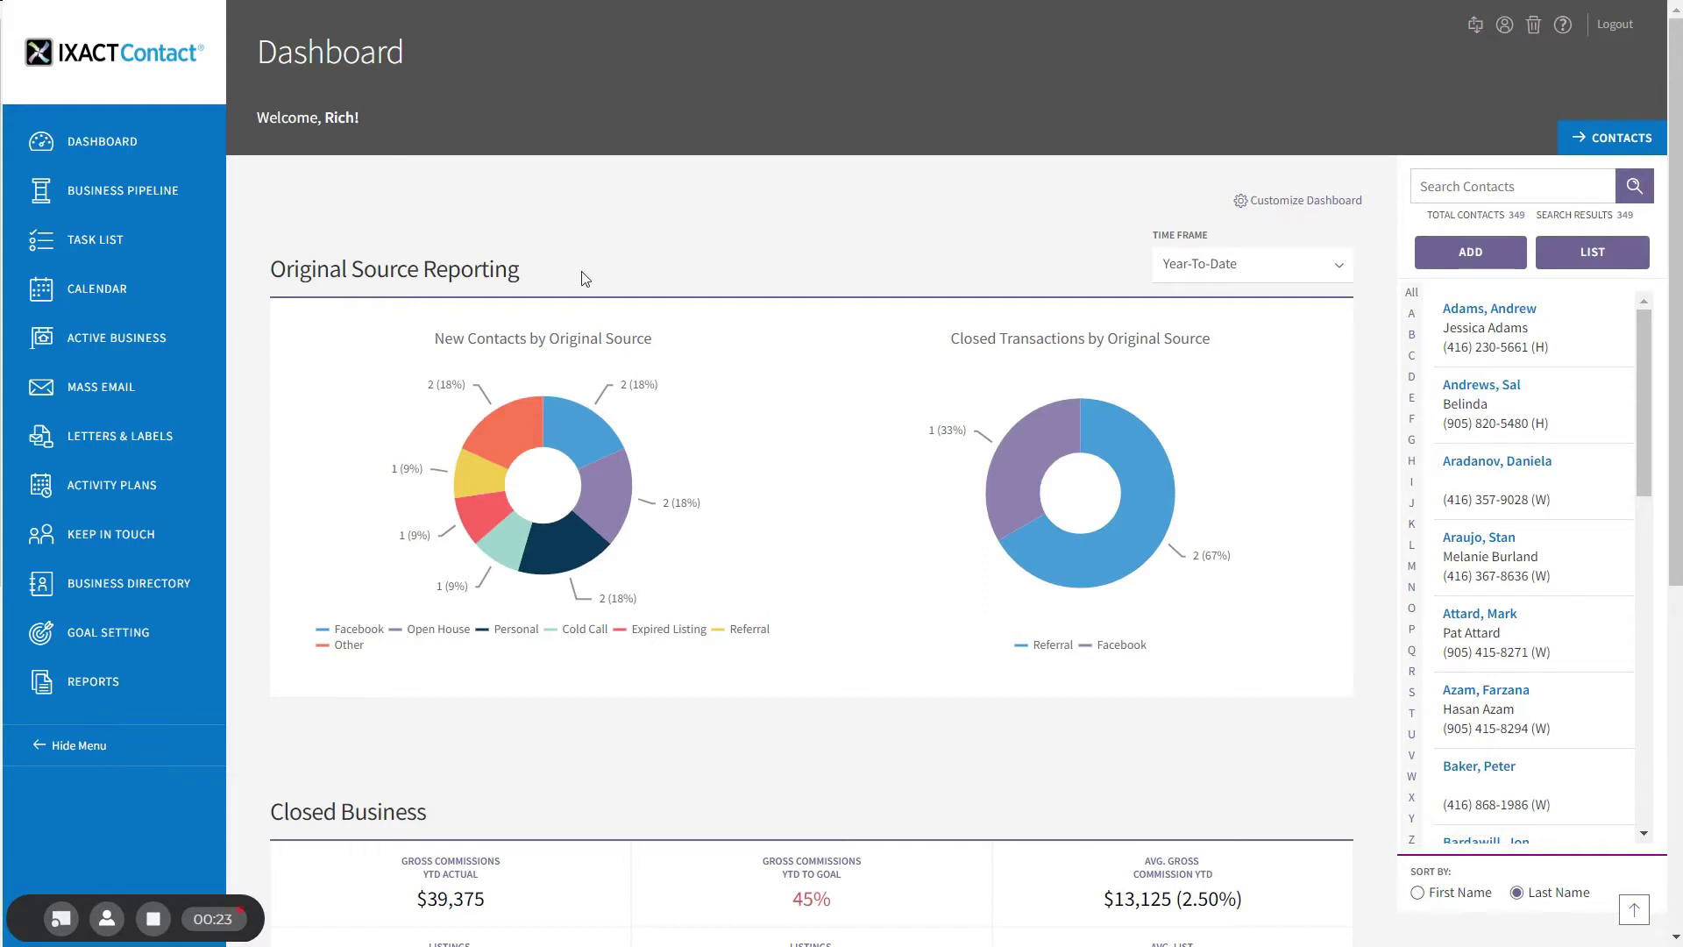
- Go to the user profile's Email Header tab and scroll down to the Standard header options
{"action": "left_click", "coordinate": [1501, 30]}
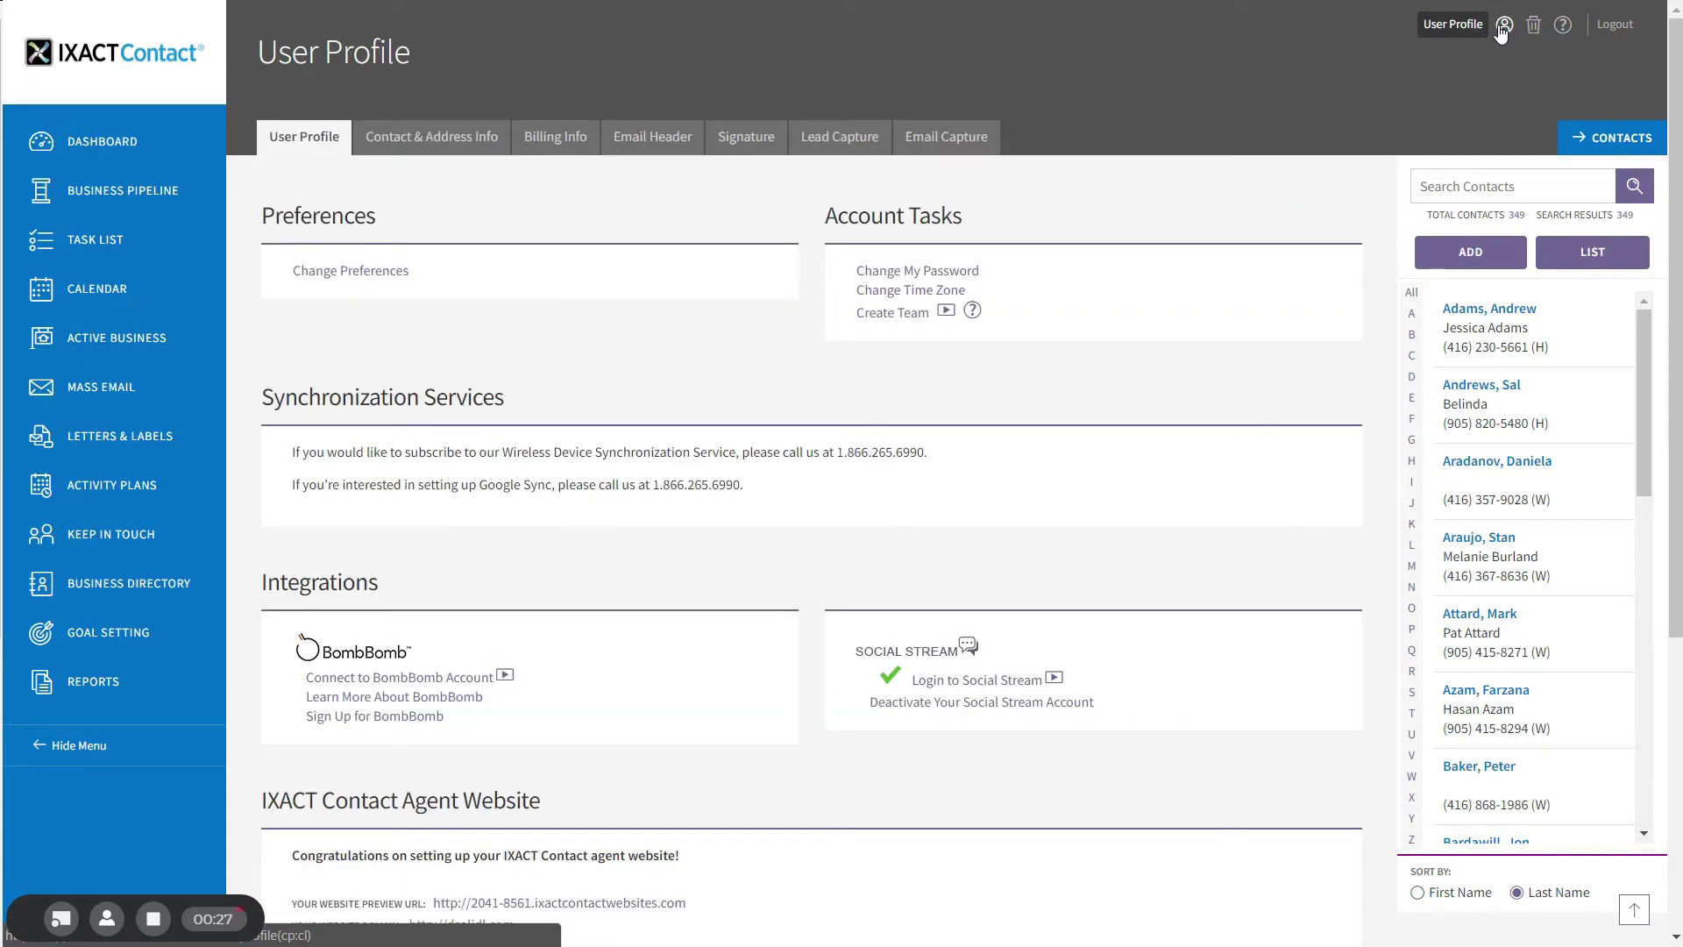
{"action": "left_click", "coordinate": [645, 140]}
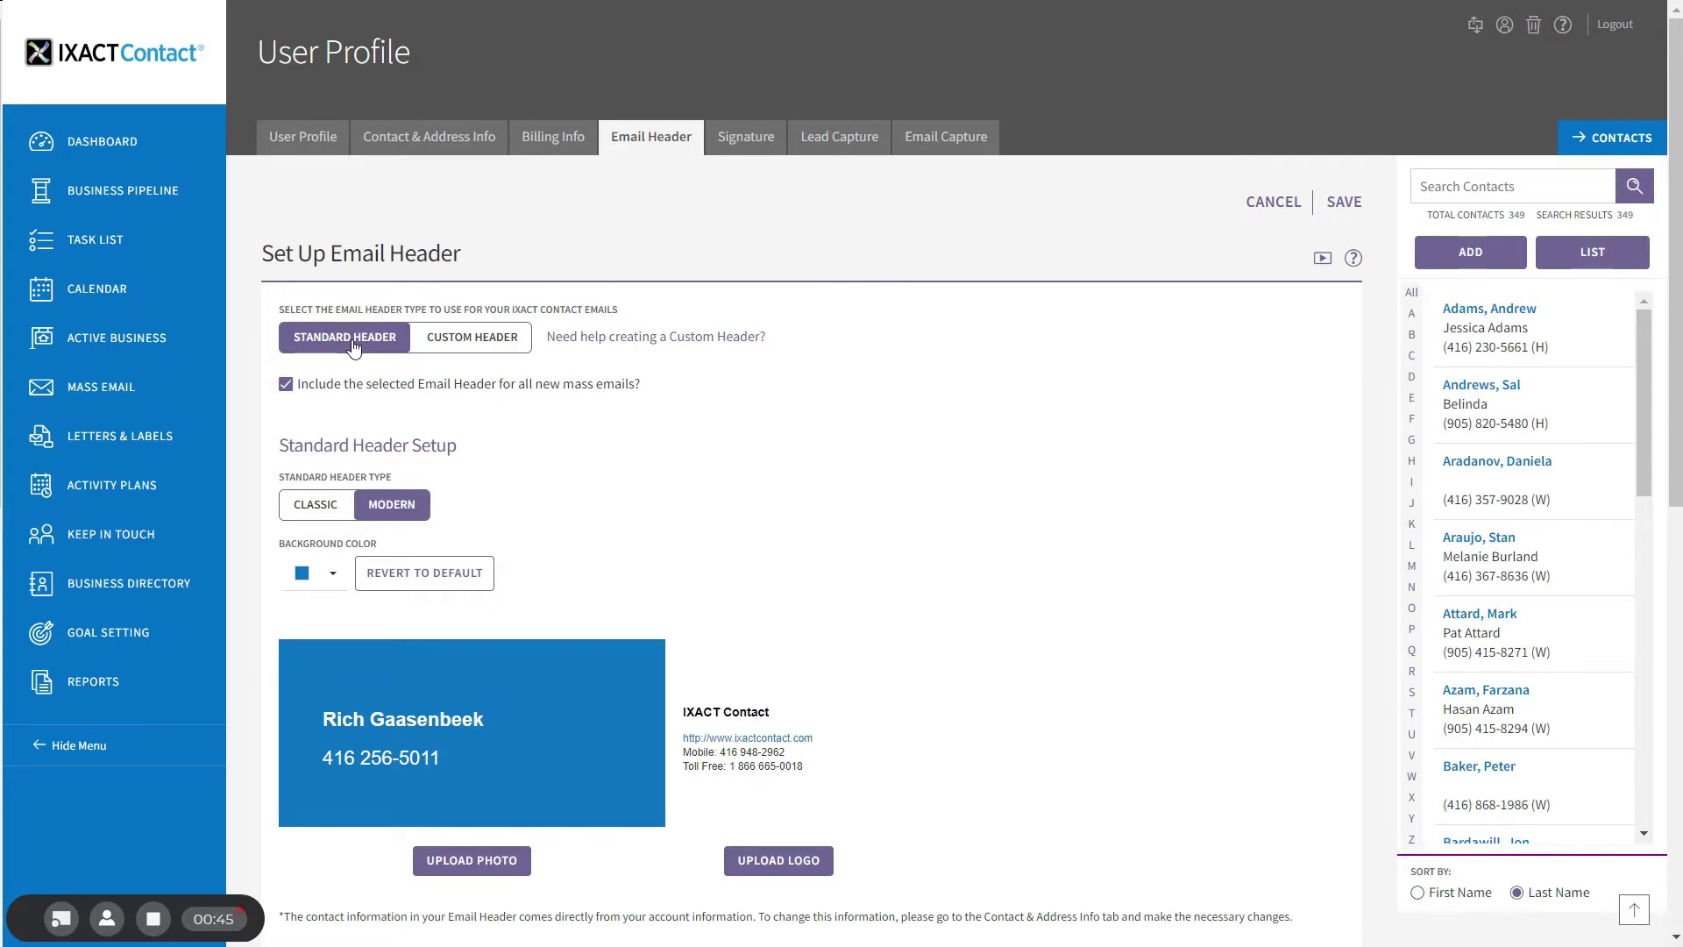
{"action": "scroll", "coordinate": [868, 456], "scroll_direction": "down", "scroll_amount": 3}
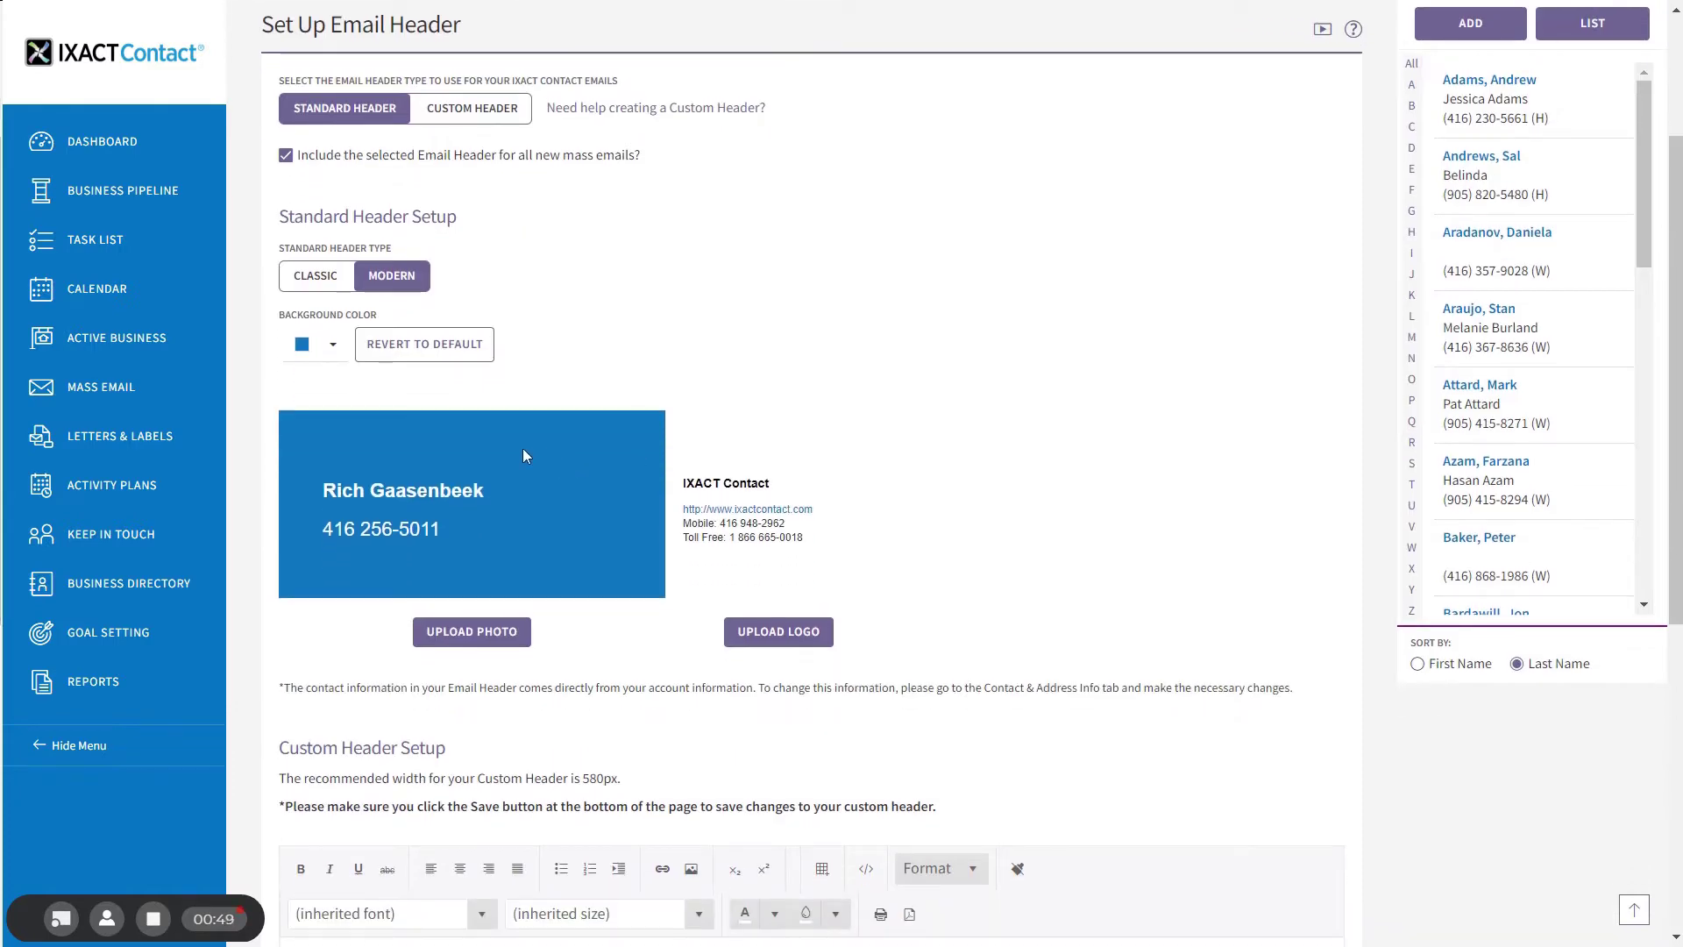
- Set the Standard header background colour to green 2a9623
{"action": "left_click", "coordinate": [332, 352]}
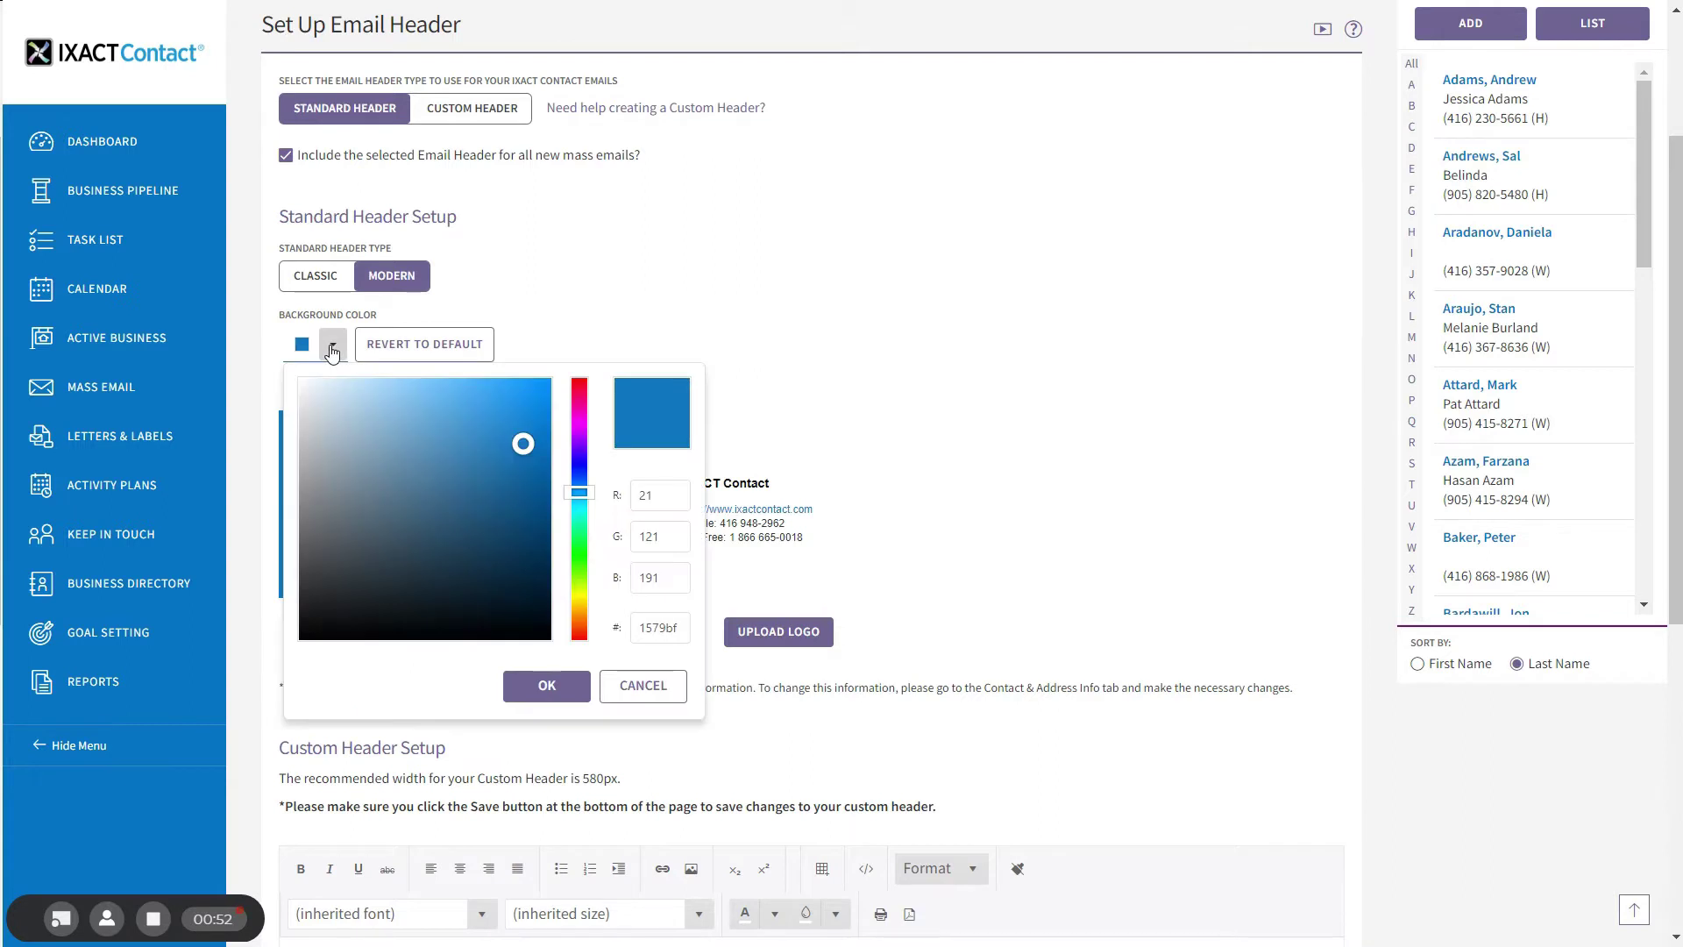
{"action": "left_click", "coordinate": [570, 555]}
{"action": "left_click", "coordinate": [499, 534]}
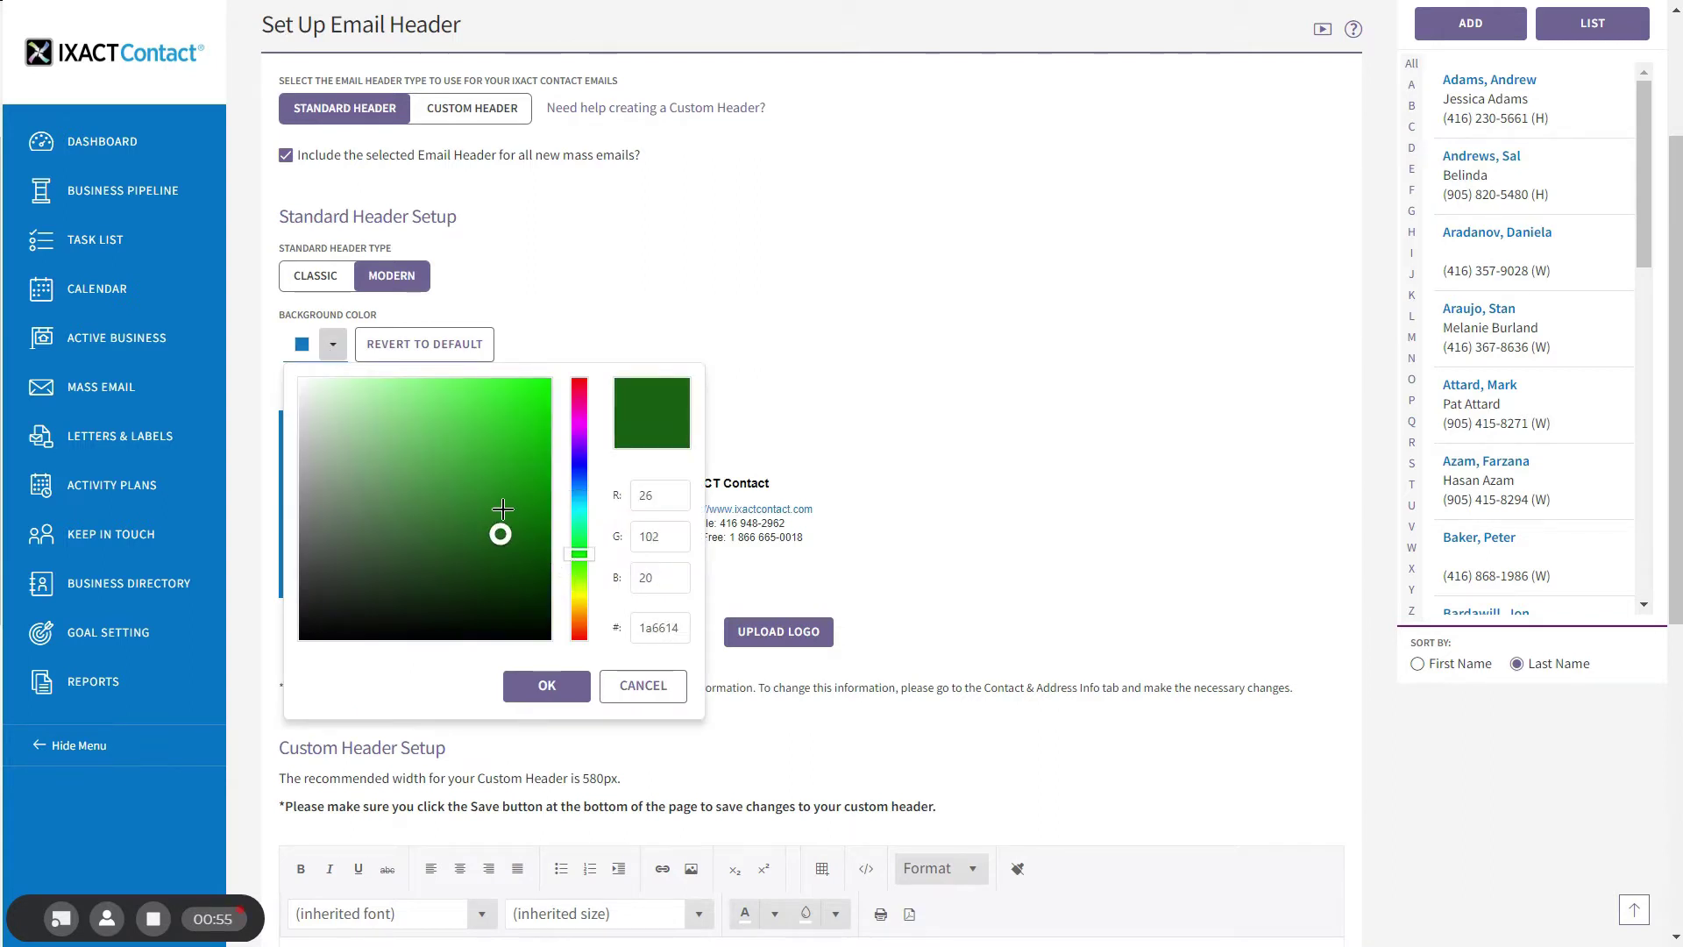
{"action": "left_click", "coordinate": [497, 509]}
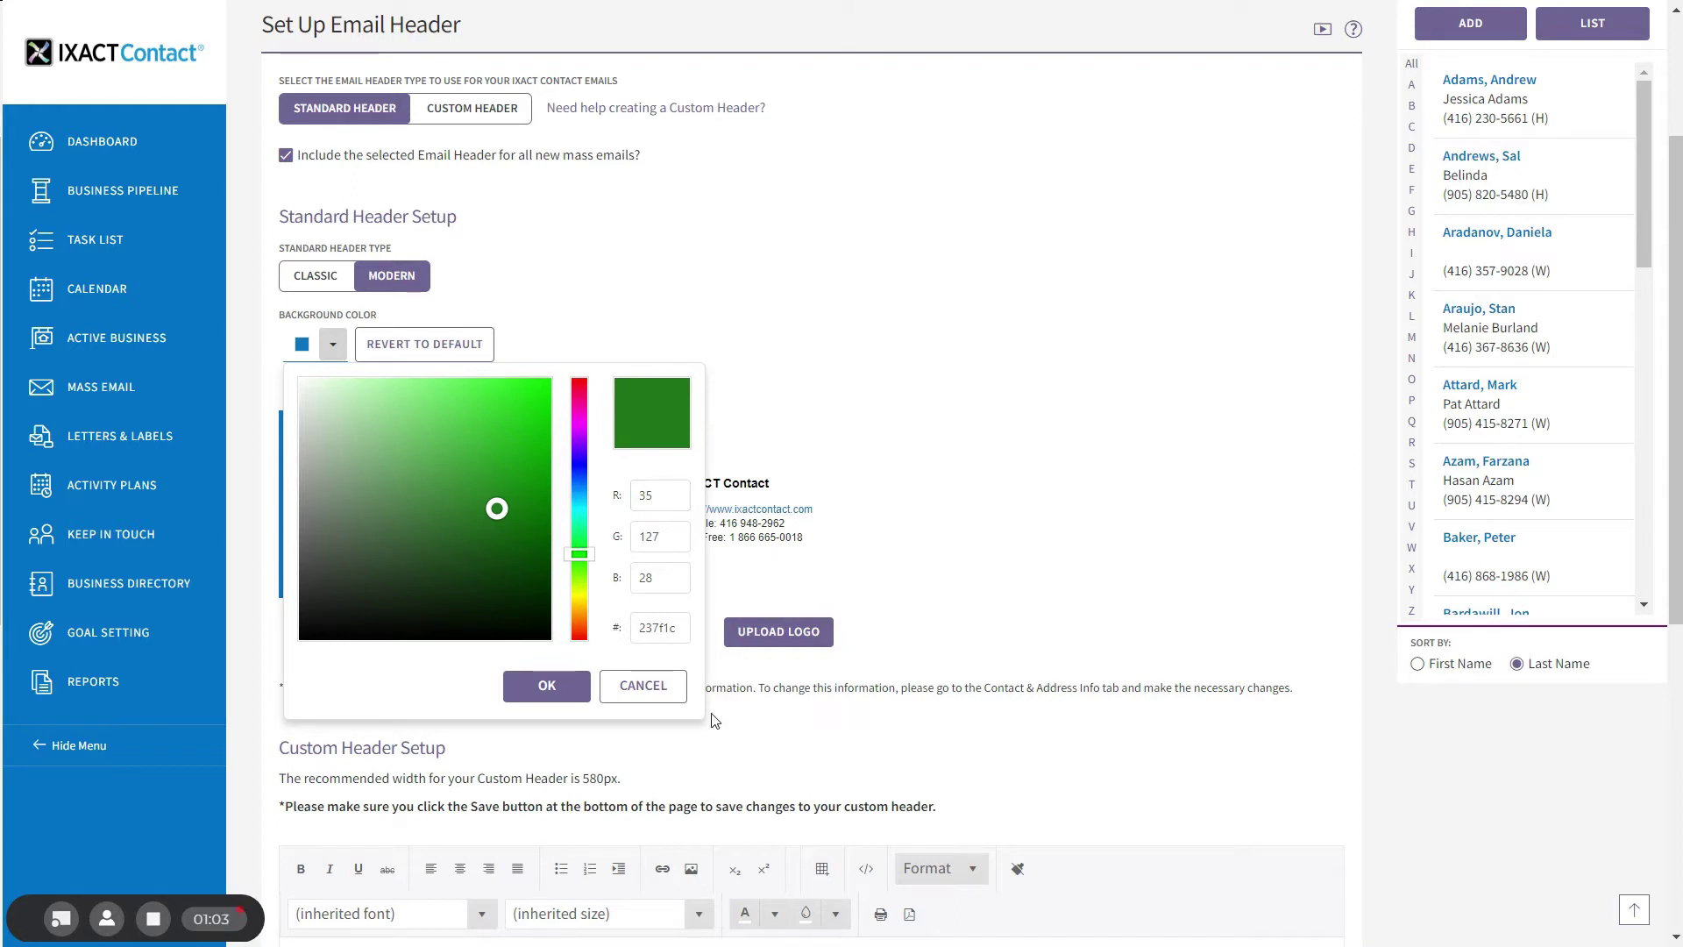
{"action": "left_click", "coordinate": [493, 486]}
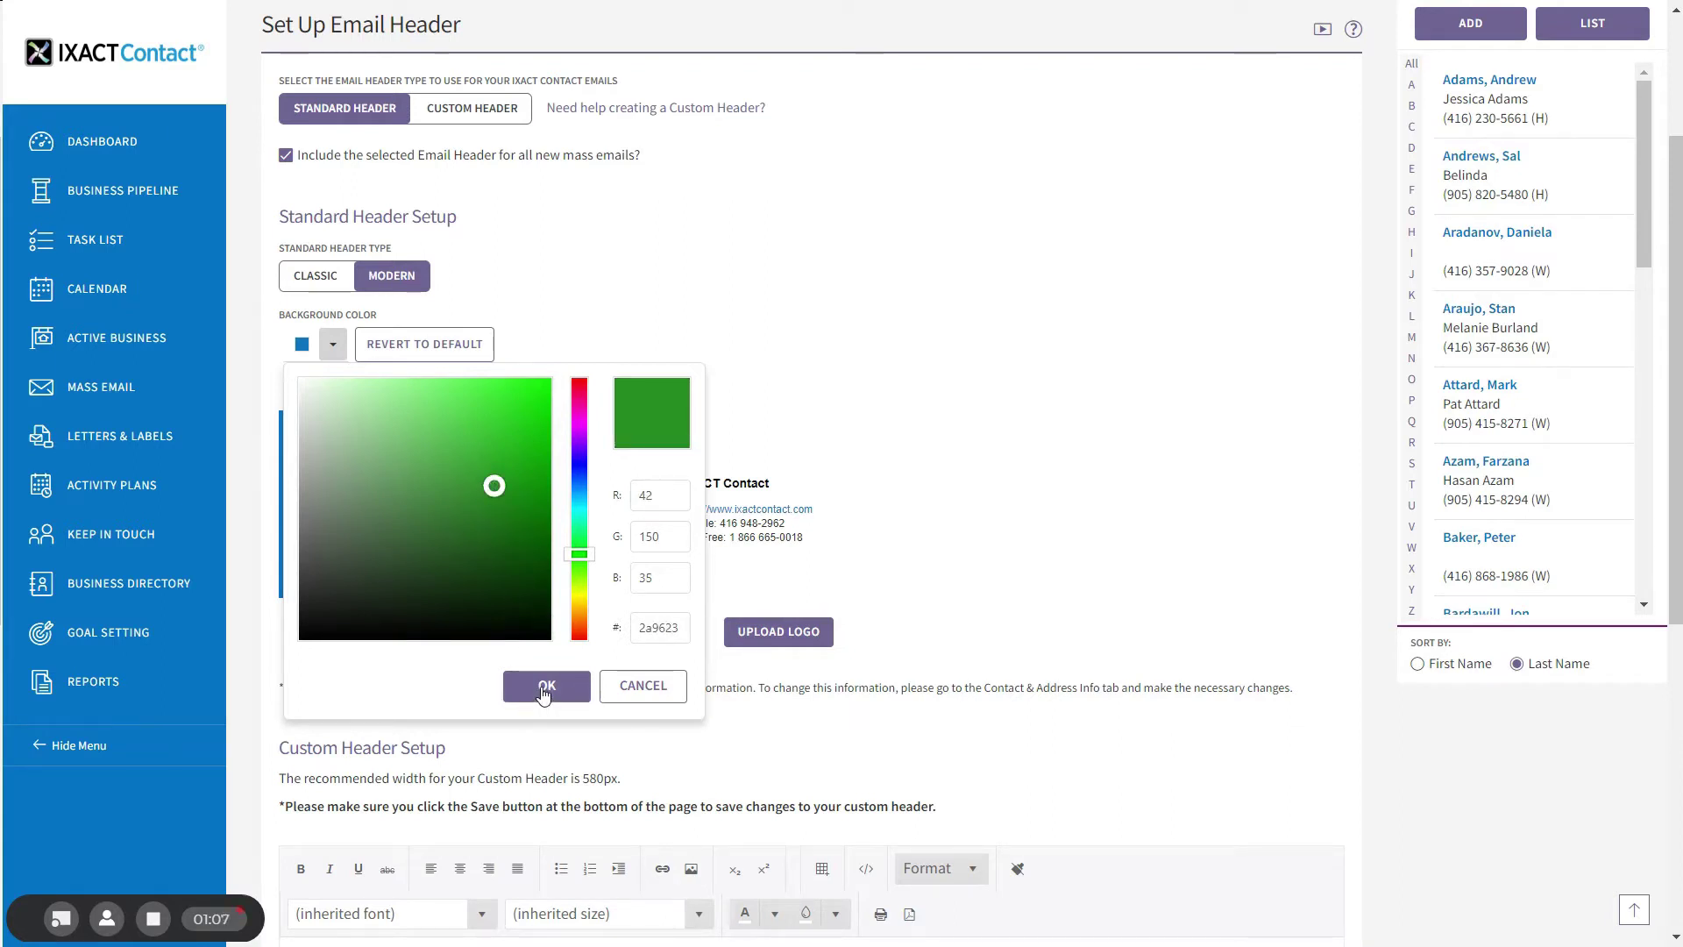
{"action": "left_click", "coordinate": [545, 686]}
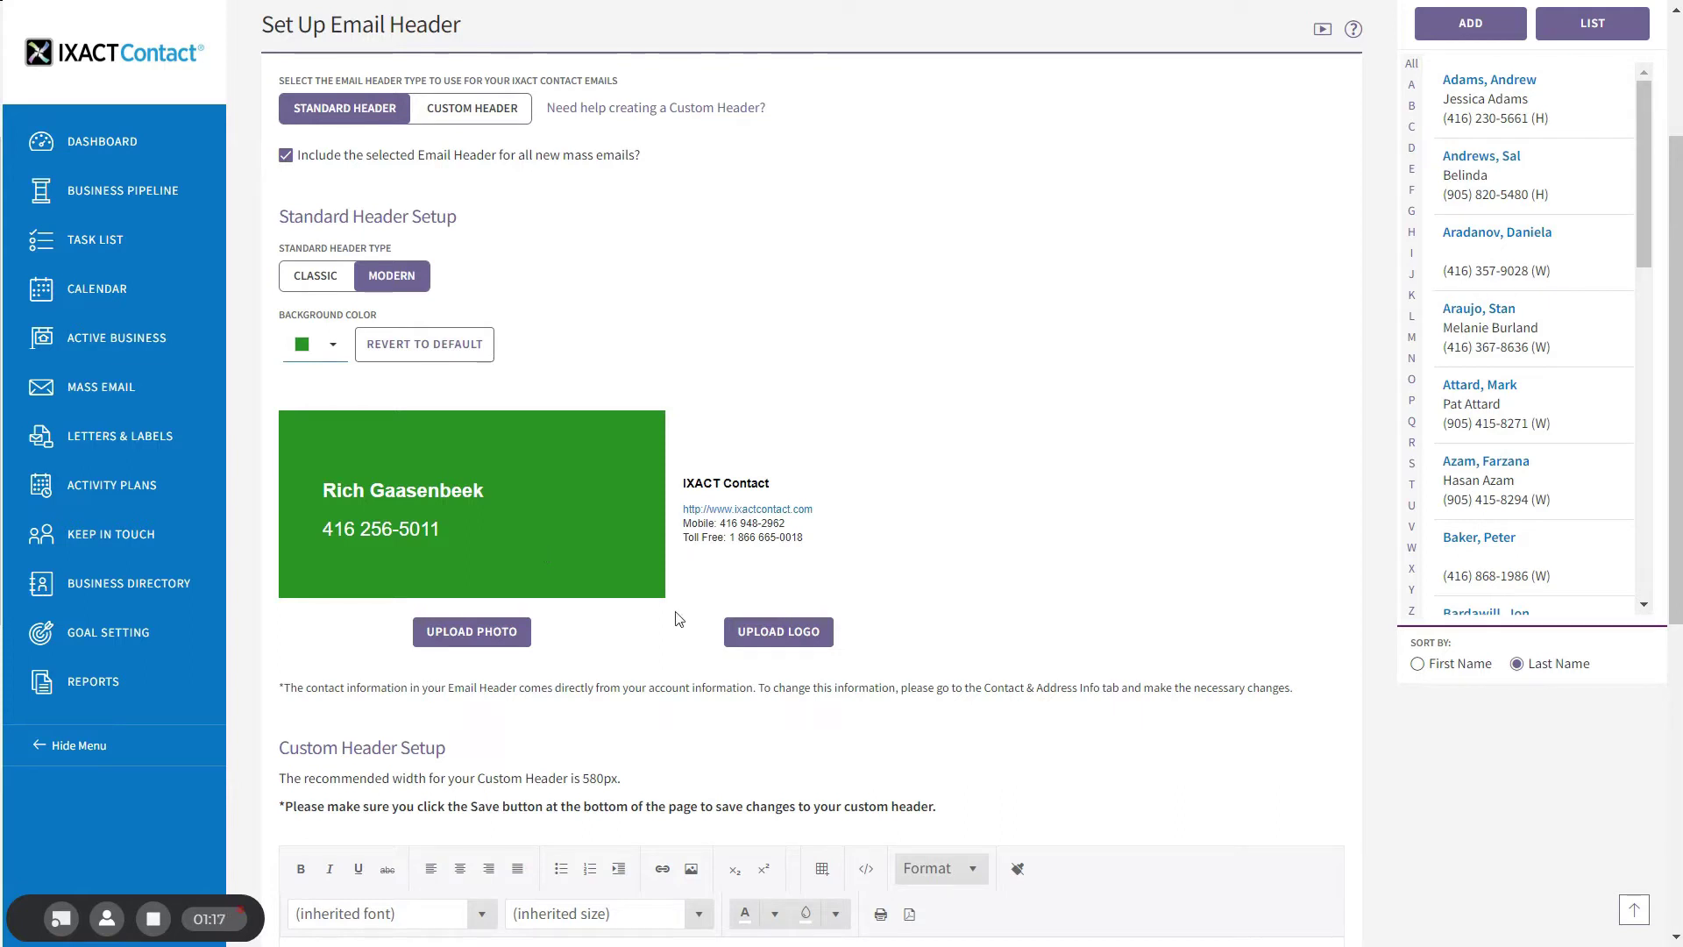
- Upload rich.gif as the header's headshot photo
{"action": "left_click", "coordinate": [473, 641]}
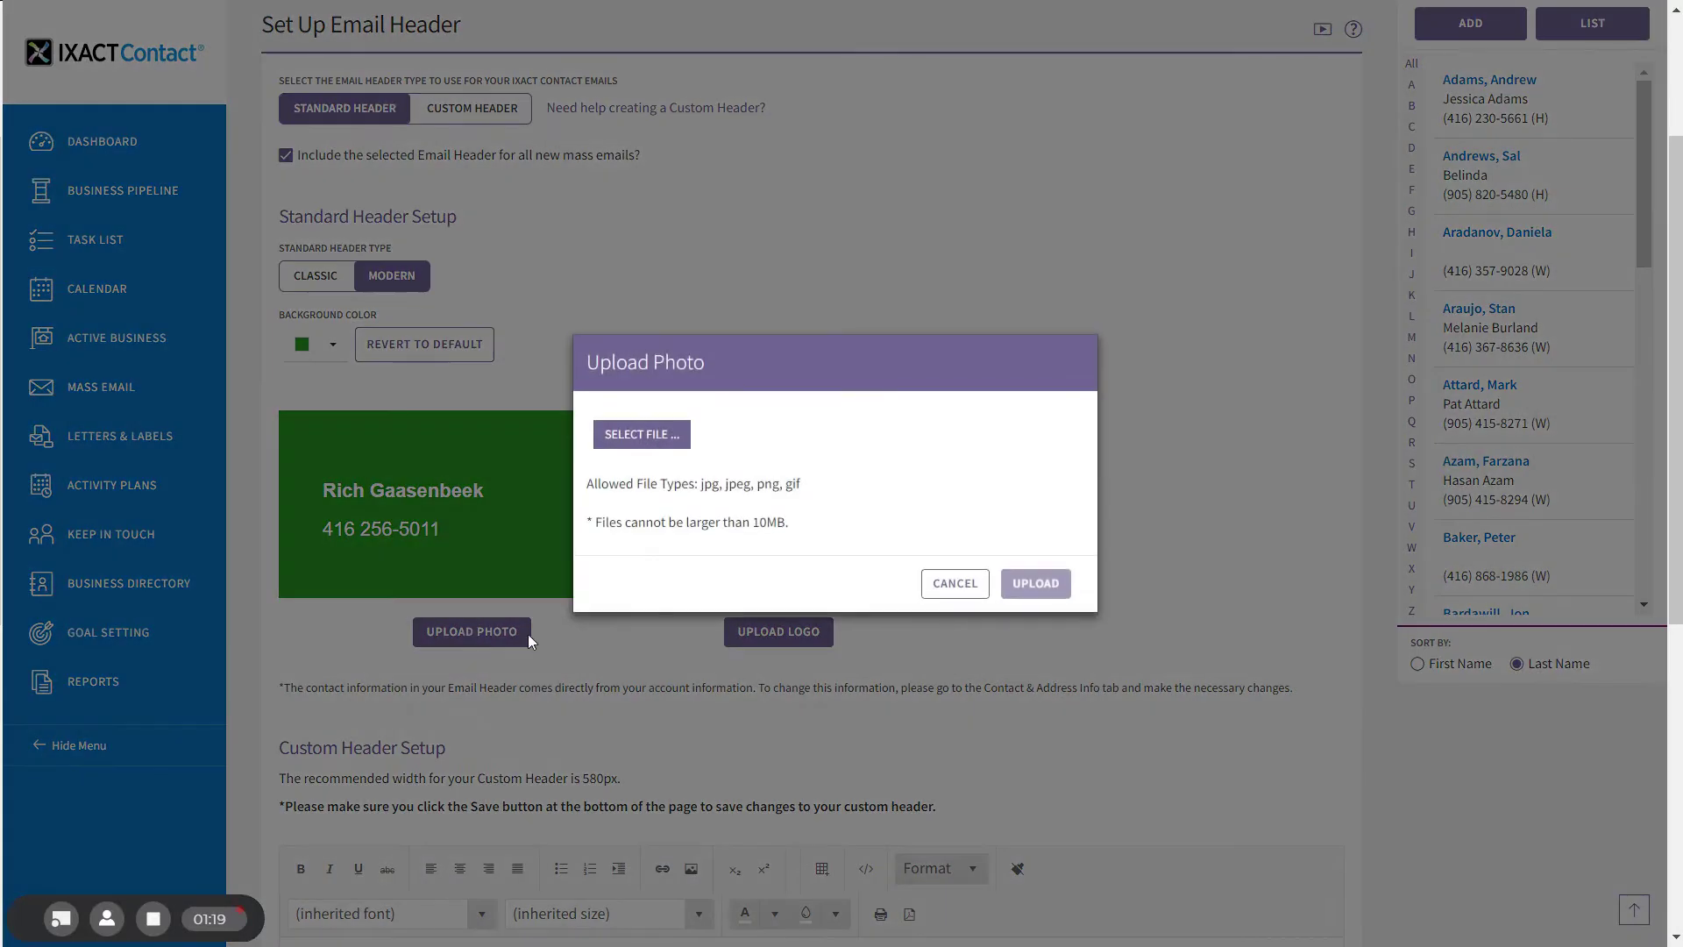
{"action": "left_click", "coordinate": [637, 439]}
{"action": "scroll", "coordinate": [313, 369], "scroll_direction": "down", "scroll_amount": 3}
{"action": "left_click", "coordinate": [313, 370]}
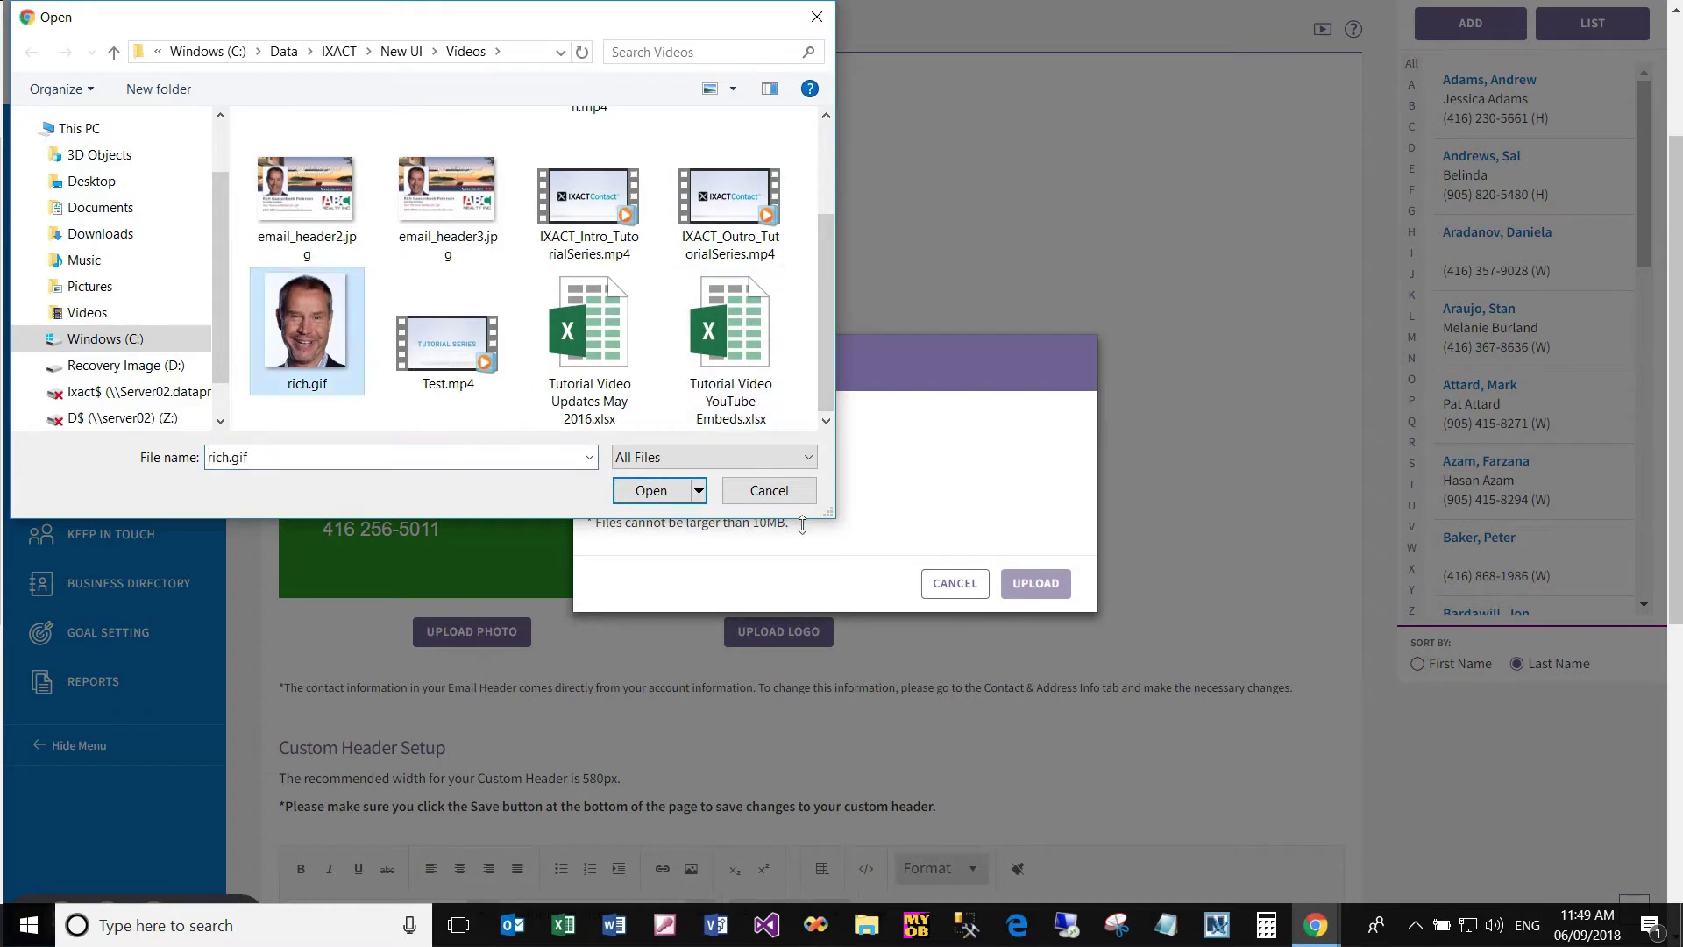
{"action": "left_click", "coordinate": [651, 491]}
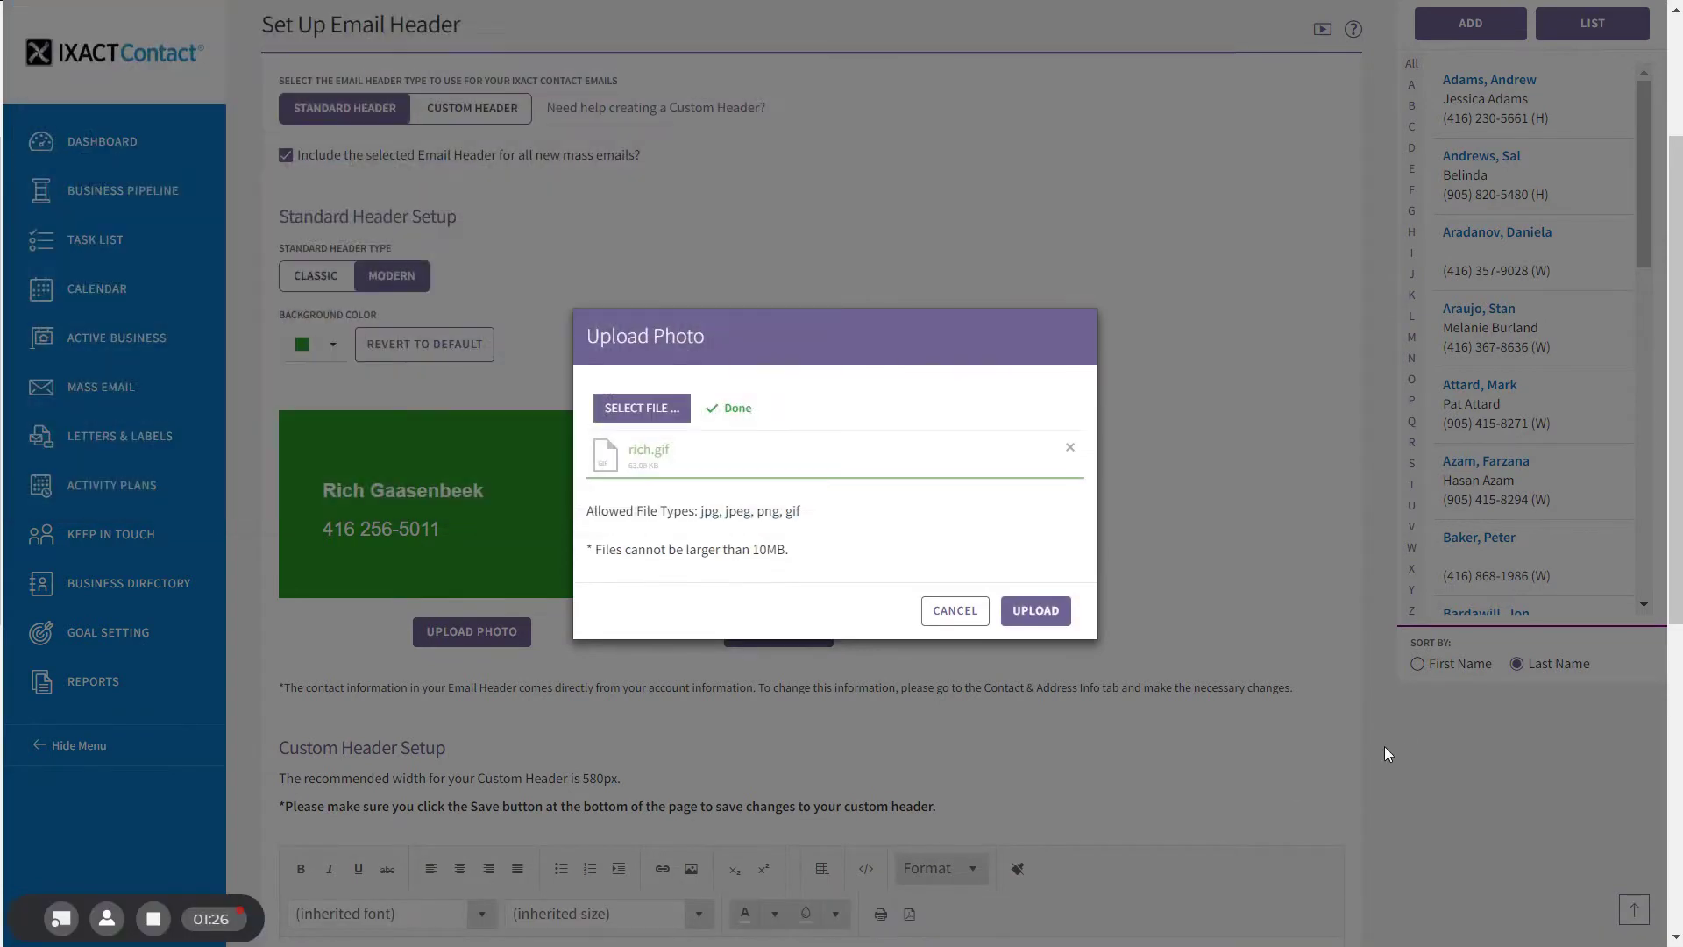
{"action": "left_click", "coordinate": [1038, 611]}
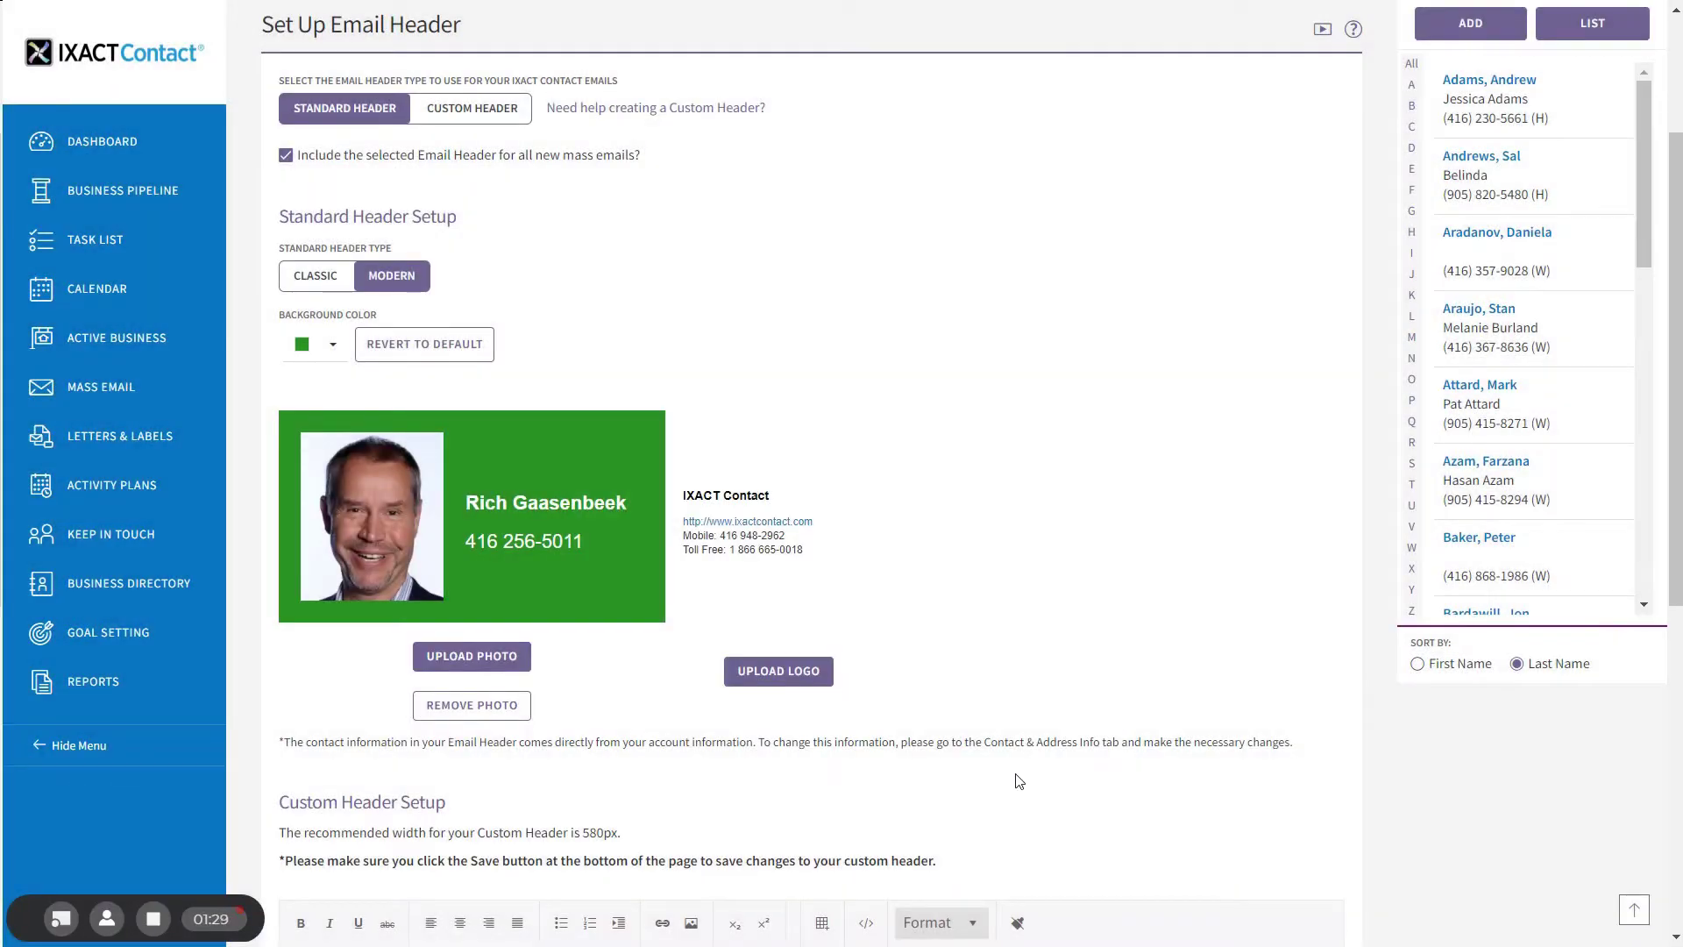
- Upload abc.gif as the header's ABC Realty logo
{"action": "left_click", "coordinate": [774, 680]}
{"action": "left_click", "coordinate": [641, 431]}
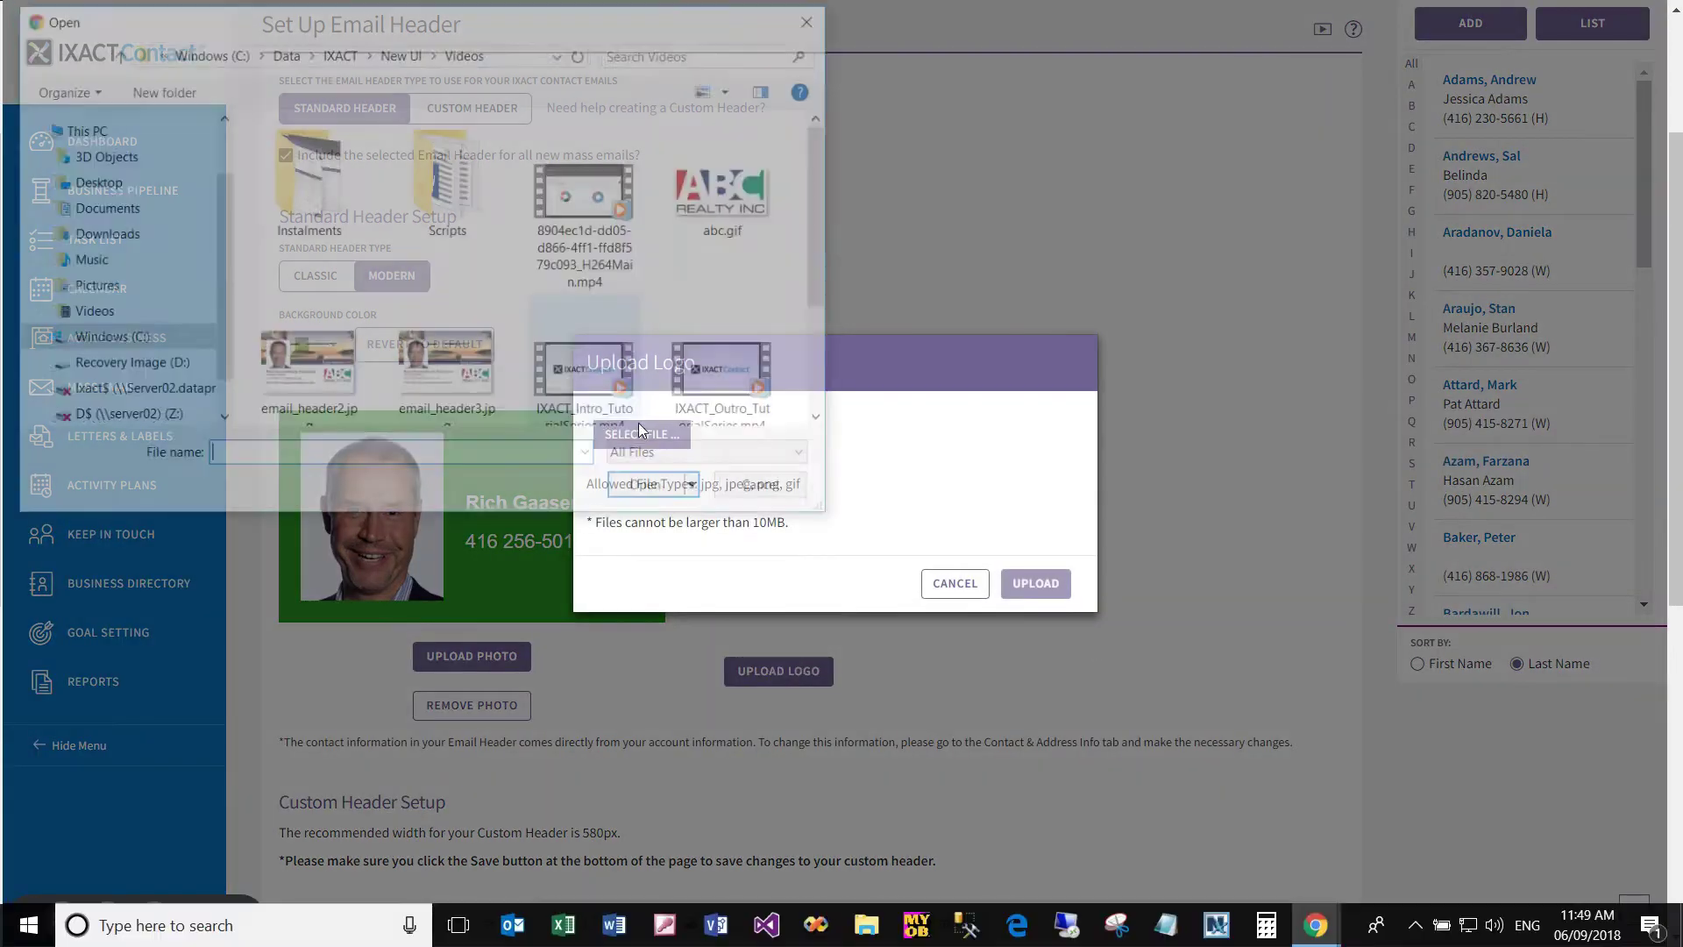
{"action": "left_click", "coordinate": [730, 184]}
{"action": "left_click", "coordinate": [651, 491]}
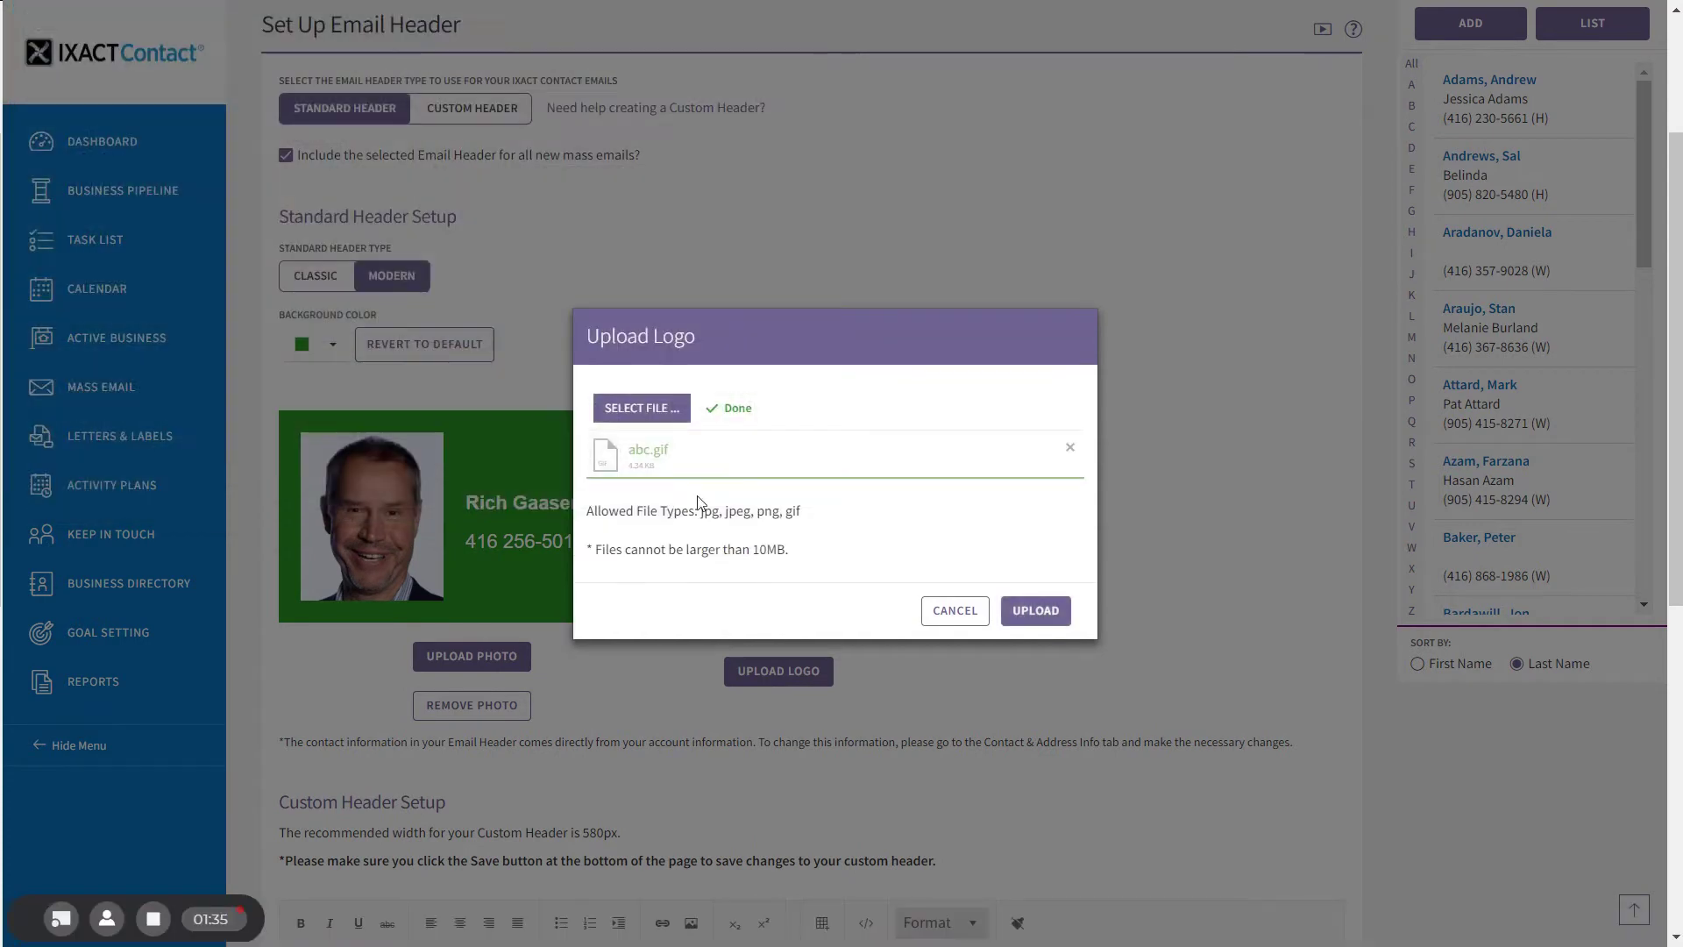
{"action": "left_click", "coordinate": [1030, 615]}
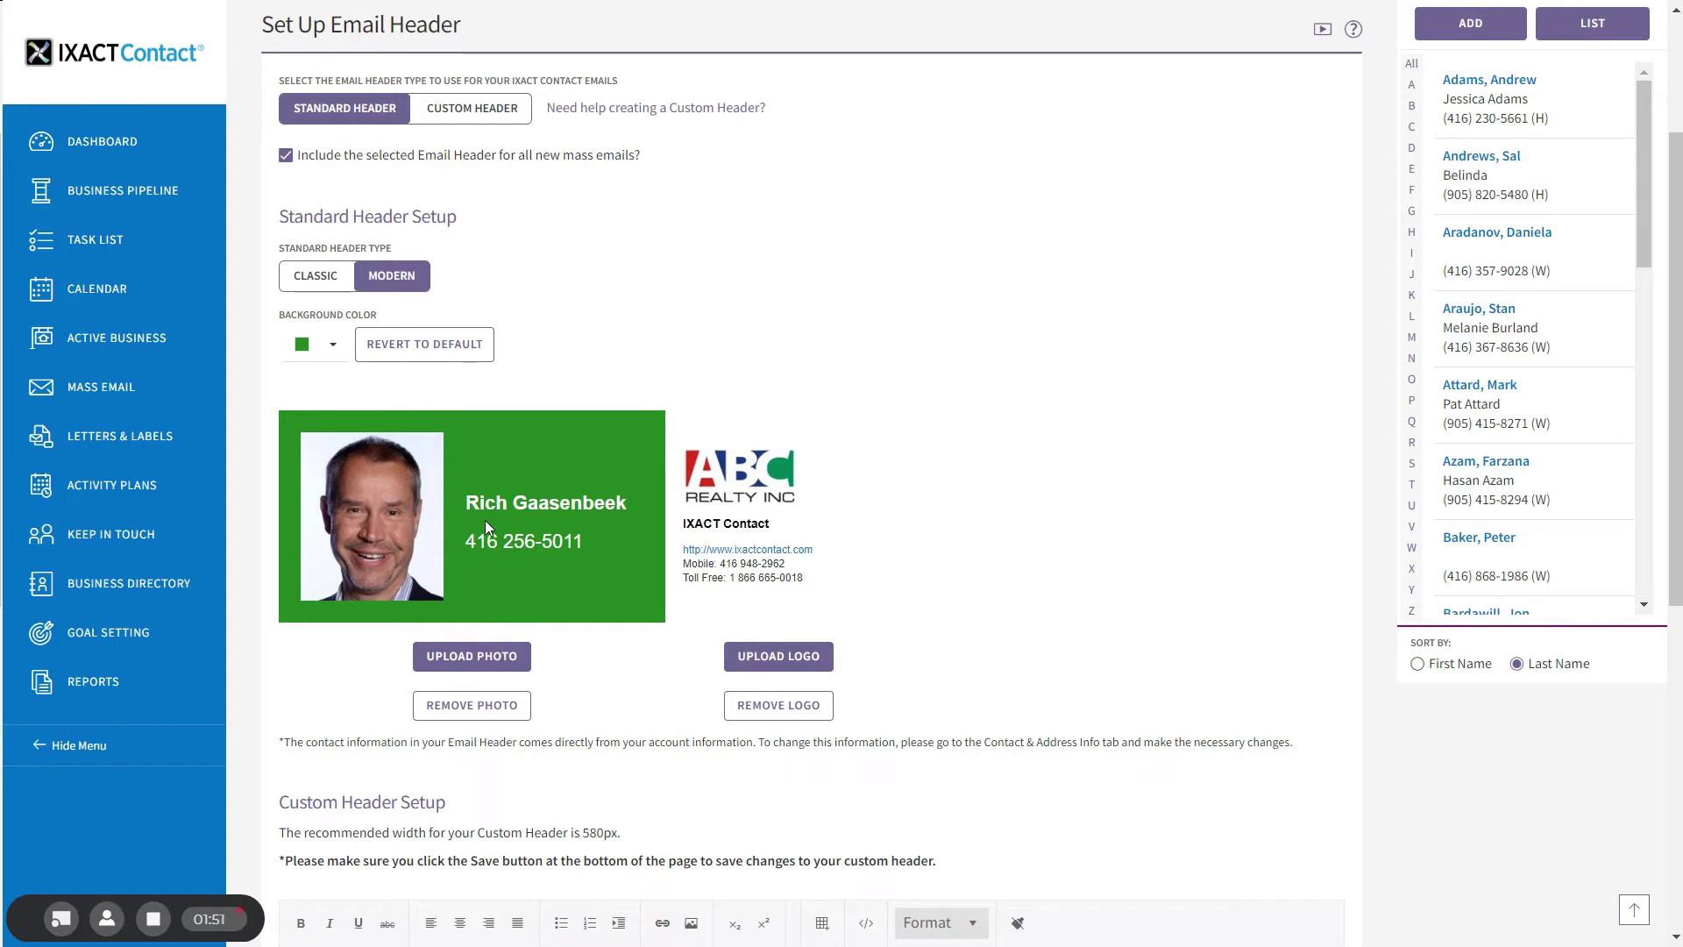
- Save the email header settings and dismiss the Success message
{"action": "scroll", "coordinate": [733, 605], "scroll_direction": "down", "scroll_amount": 1}
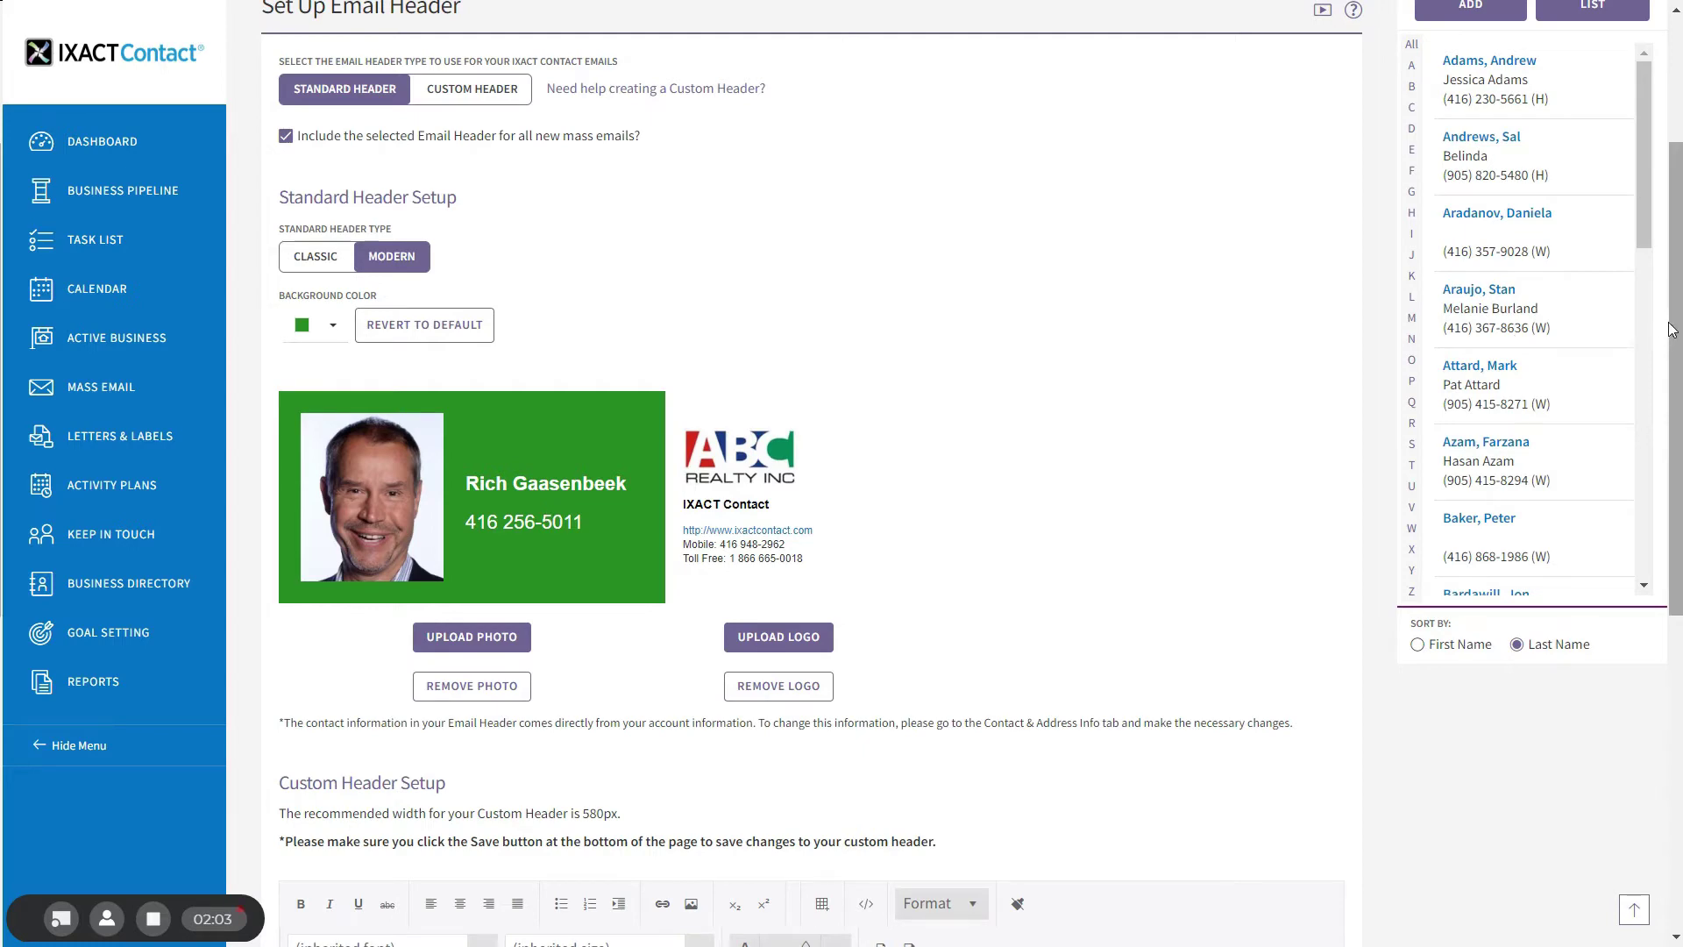
{"action": "scroll", "coordinate": [1654, 393], "scroll_direction": "up", "scroll_amount": 3}
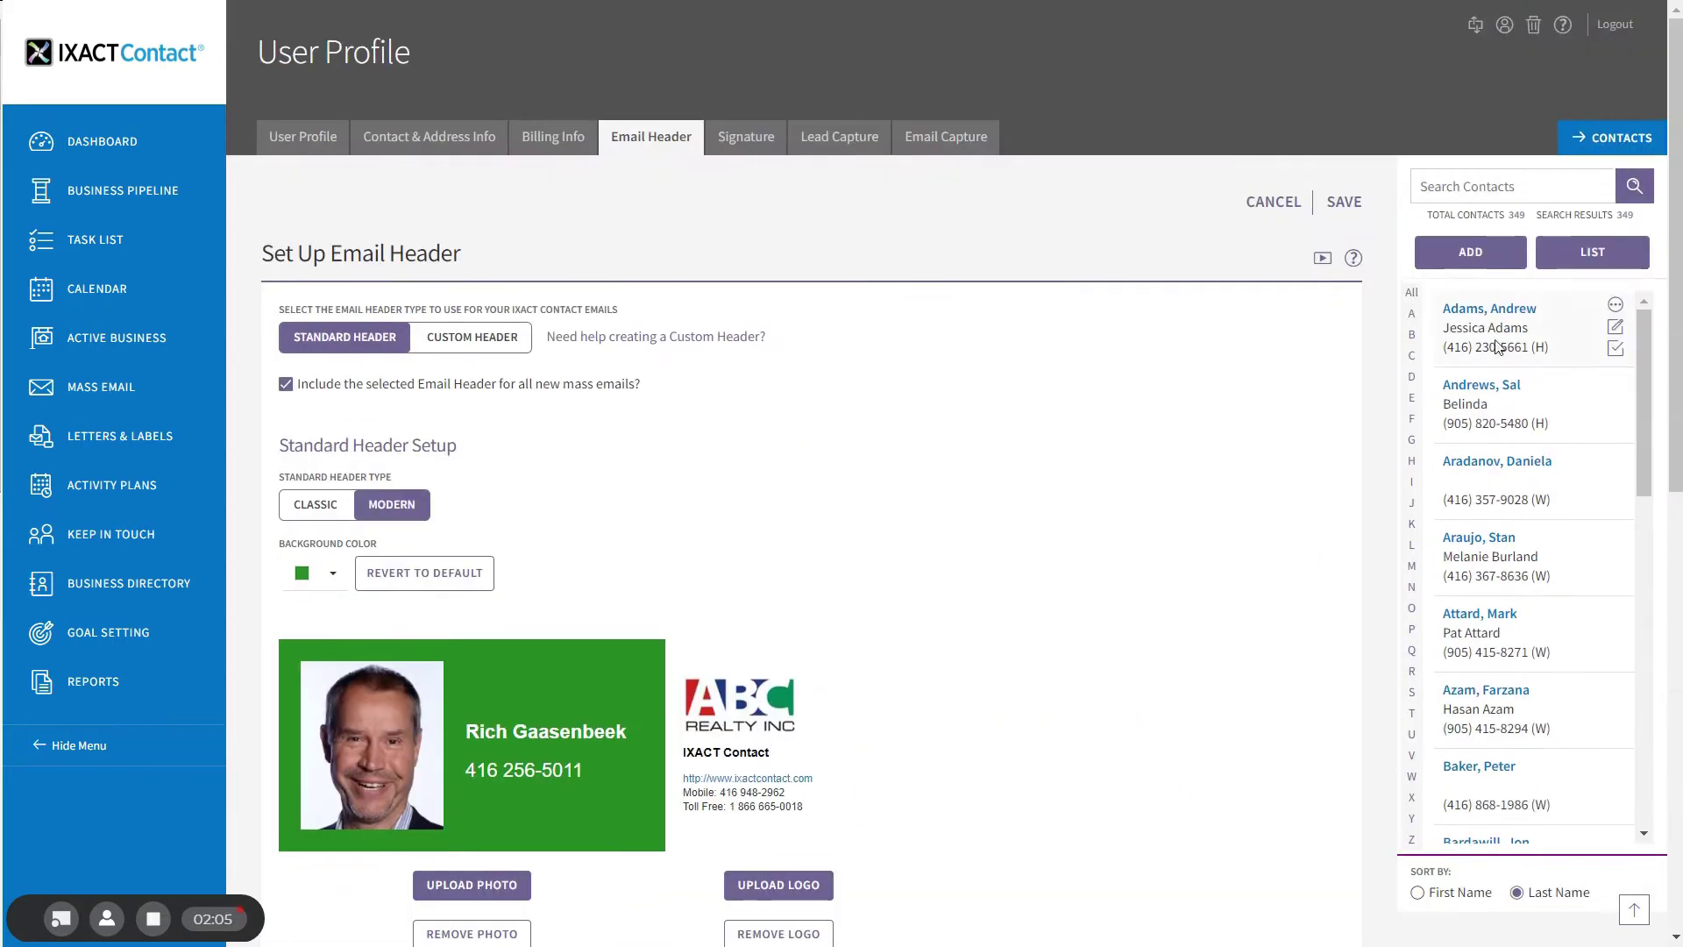
{"action": "left_click", "coordinate": [1346, 204]}
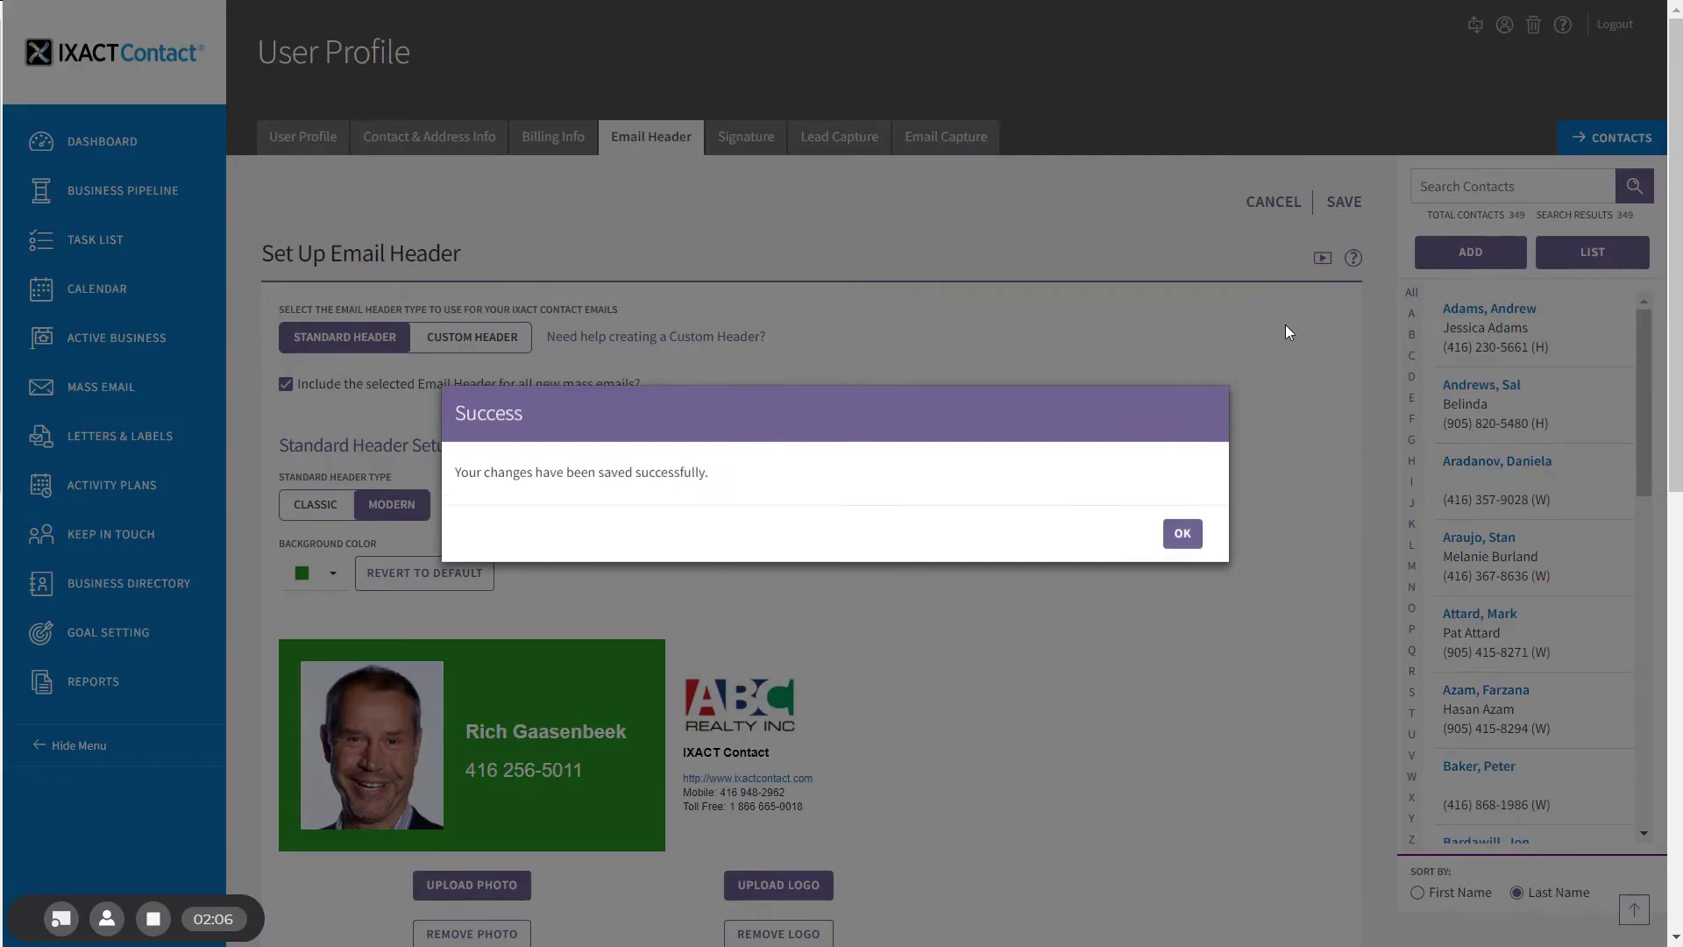
{"action": "left_click", "coordinate": [1179, 535]}
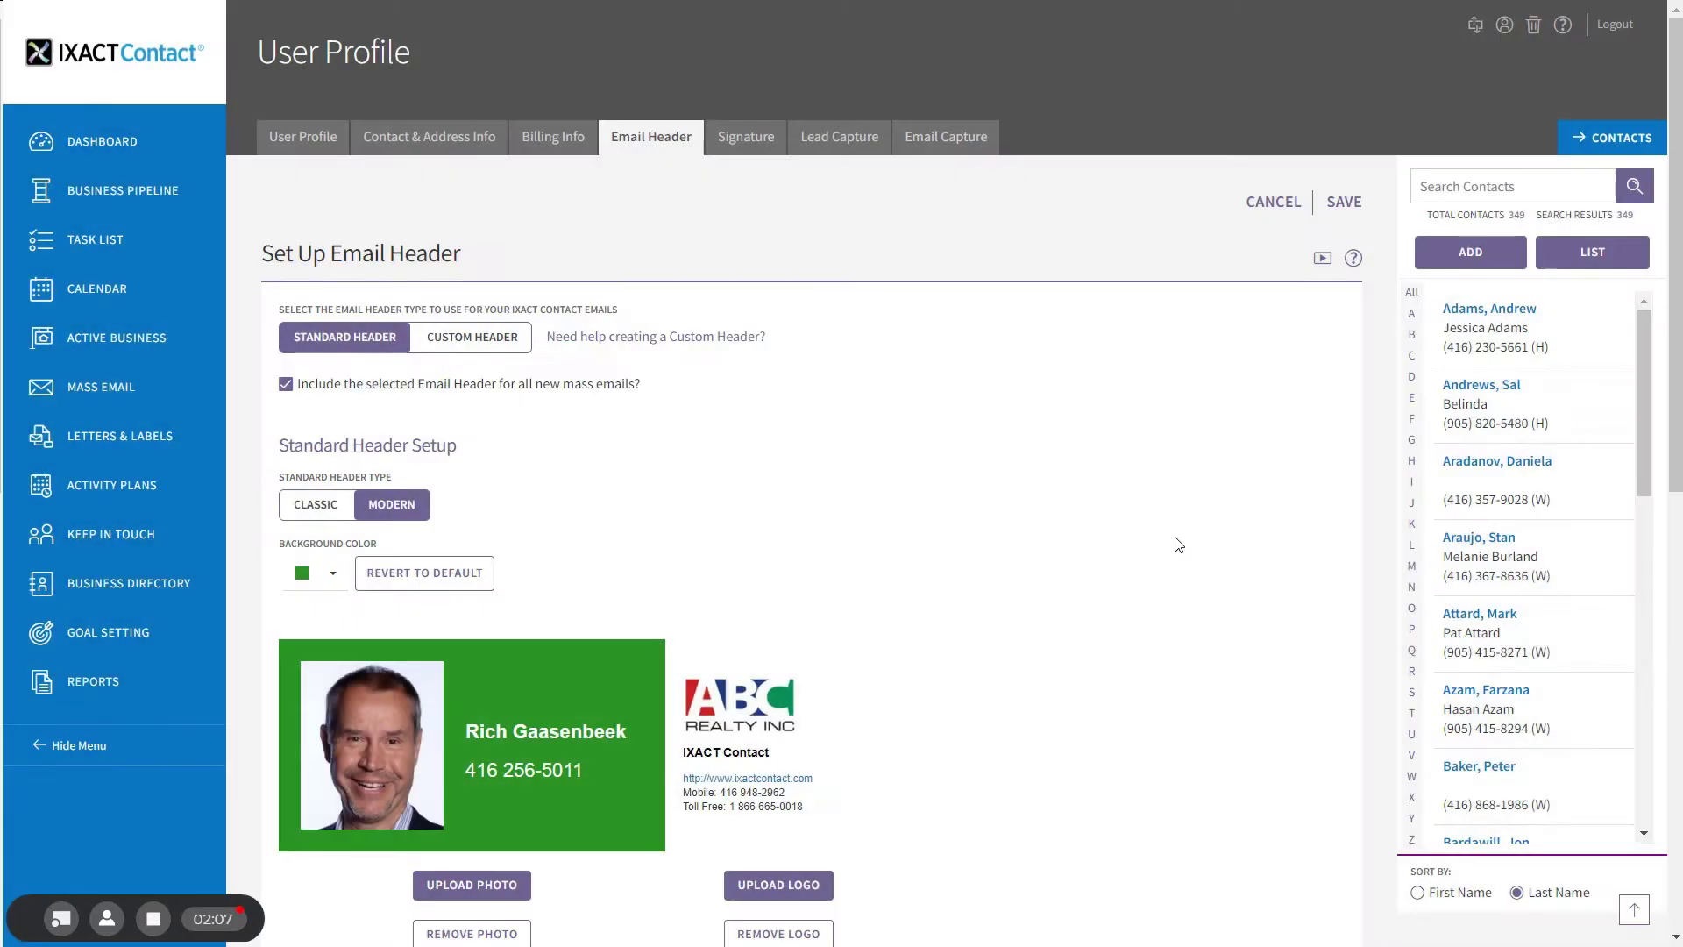
- View the Contact & Address Info tab's email, name, company, address, phone and website fields
{"action": "left_click", "coordinate": [424, 141]}
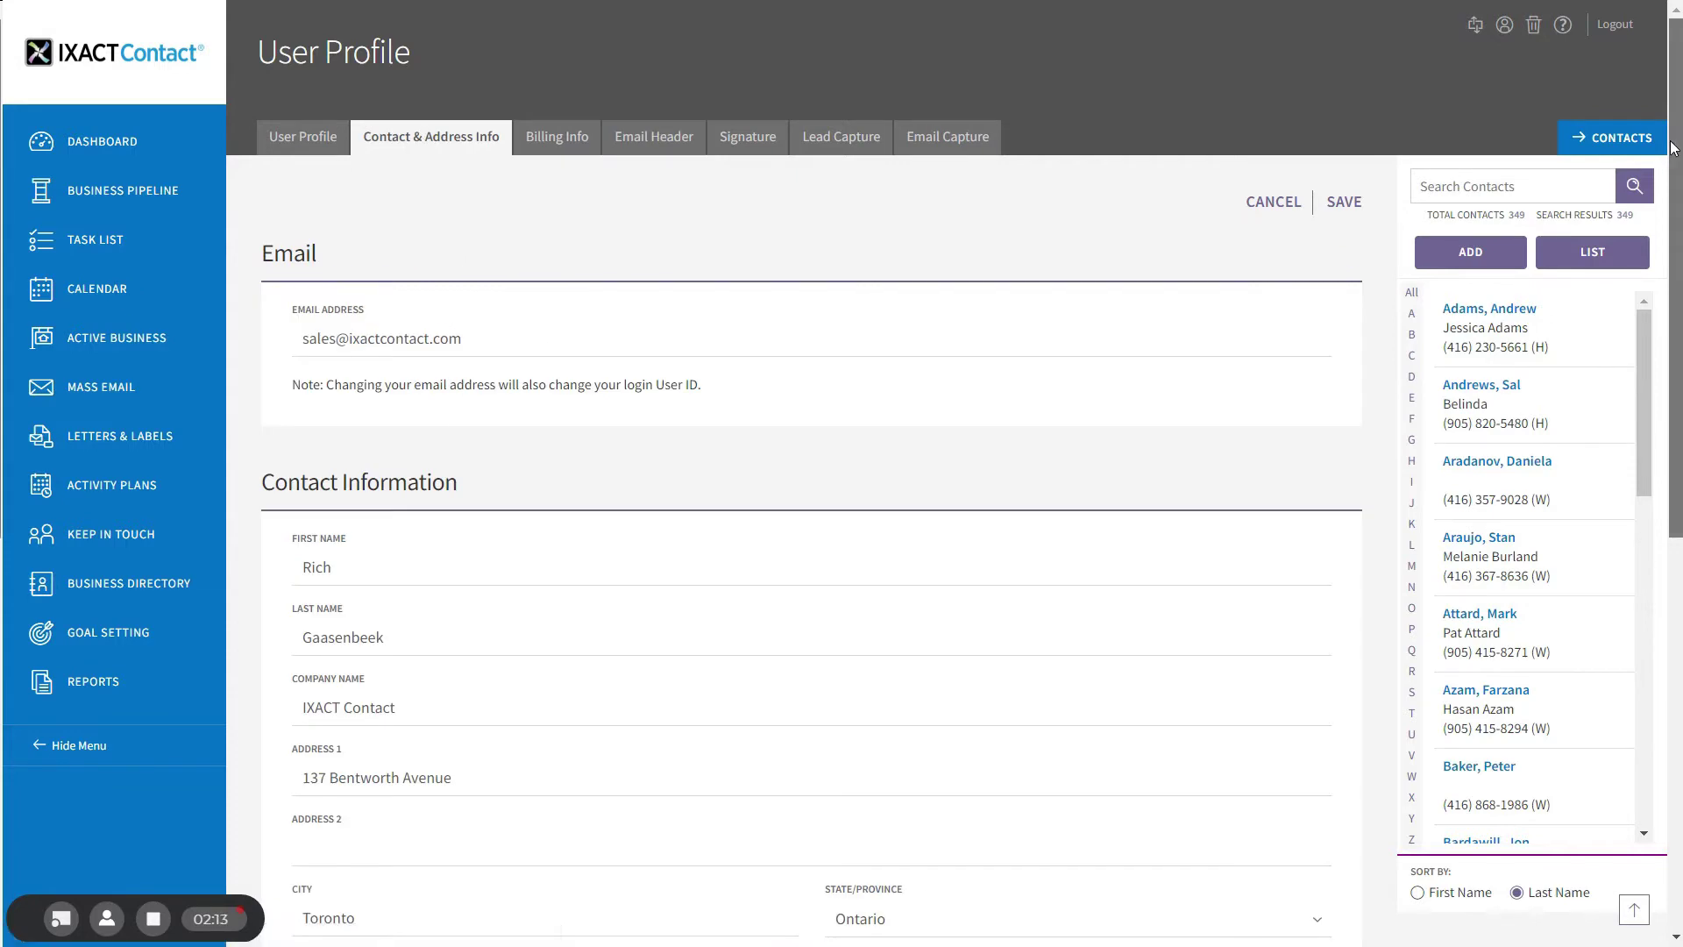
{"action": "left_click_drag", "start_coordinate": [1680, 150], "coordinate": [1681, 347]}
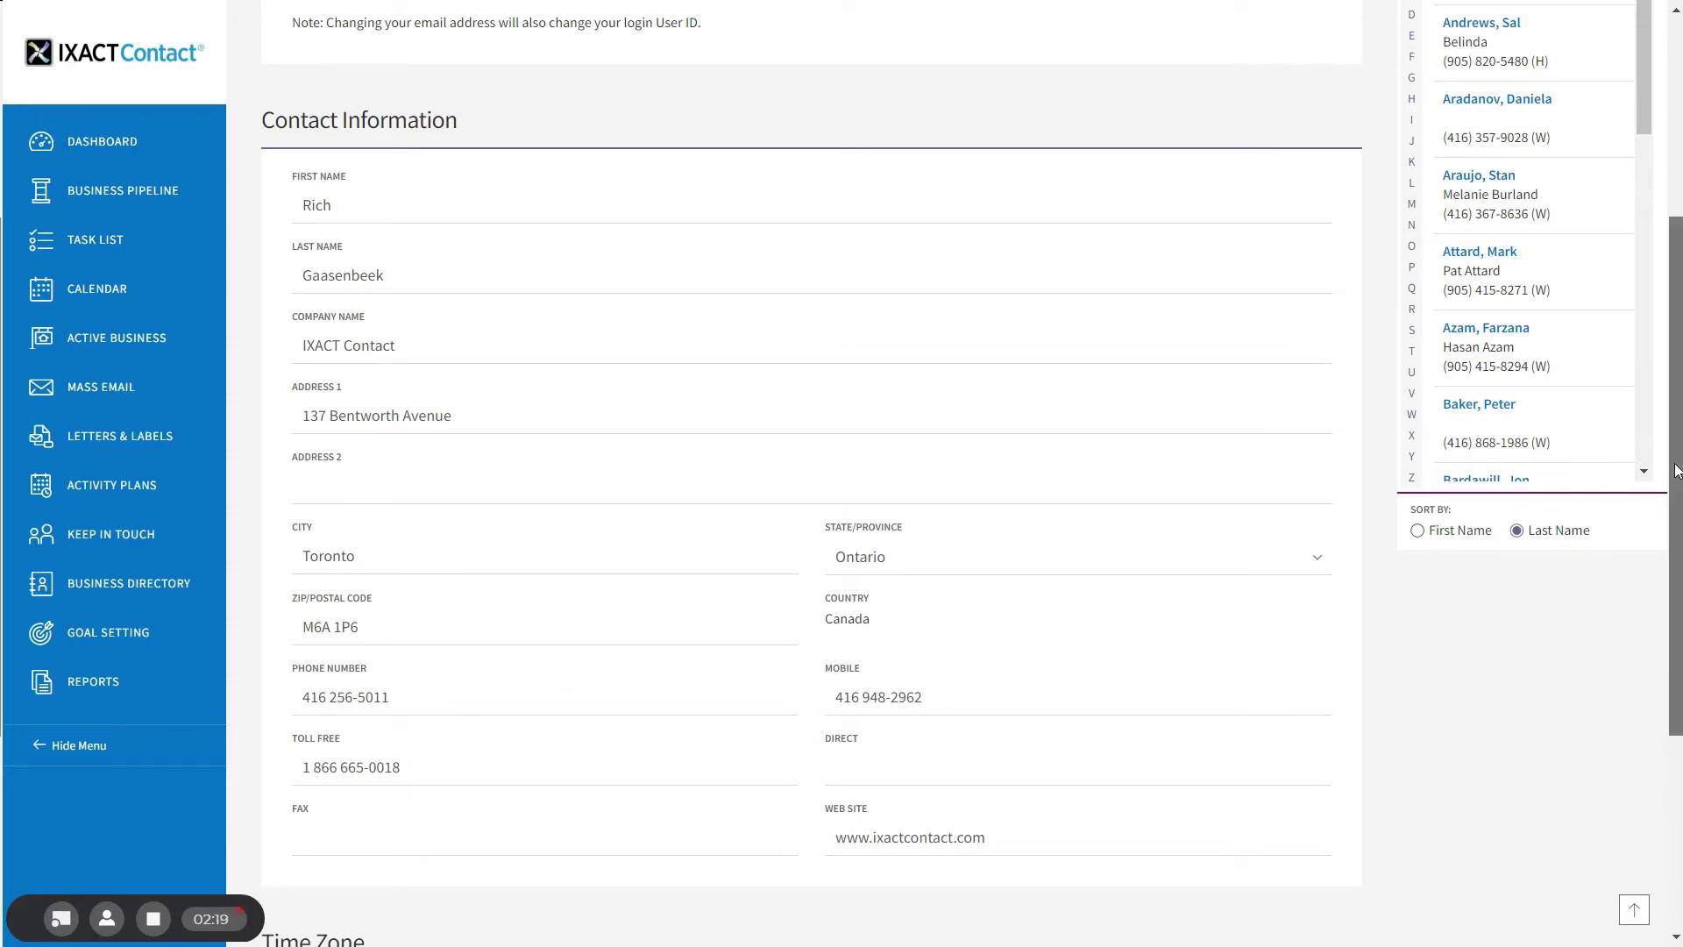
{"action": "left_click_drag", "start_coordinate": [1678, 471], "coordinate": [1677, 267]}
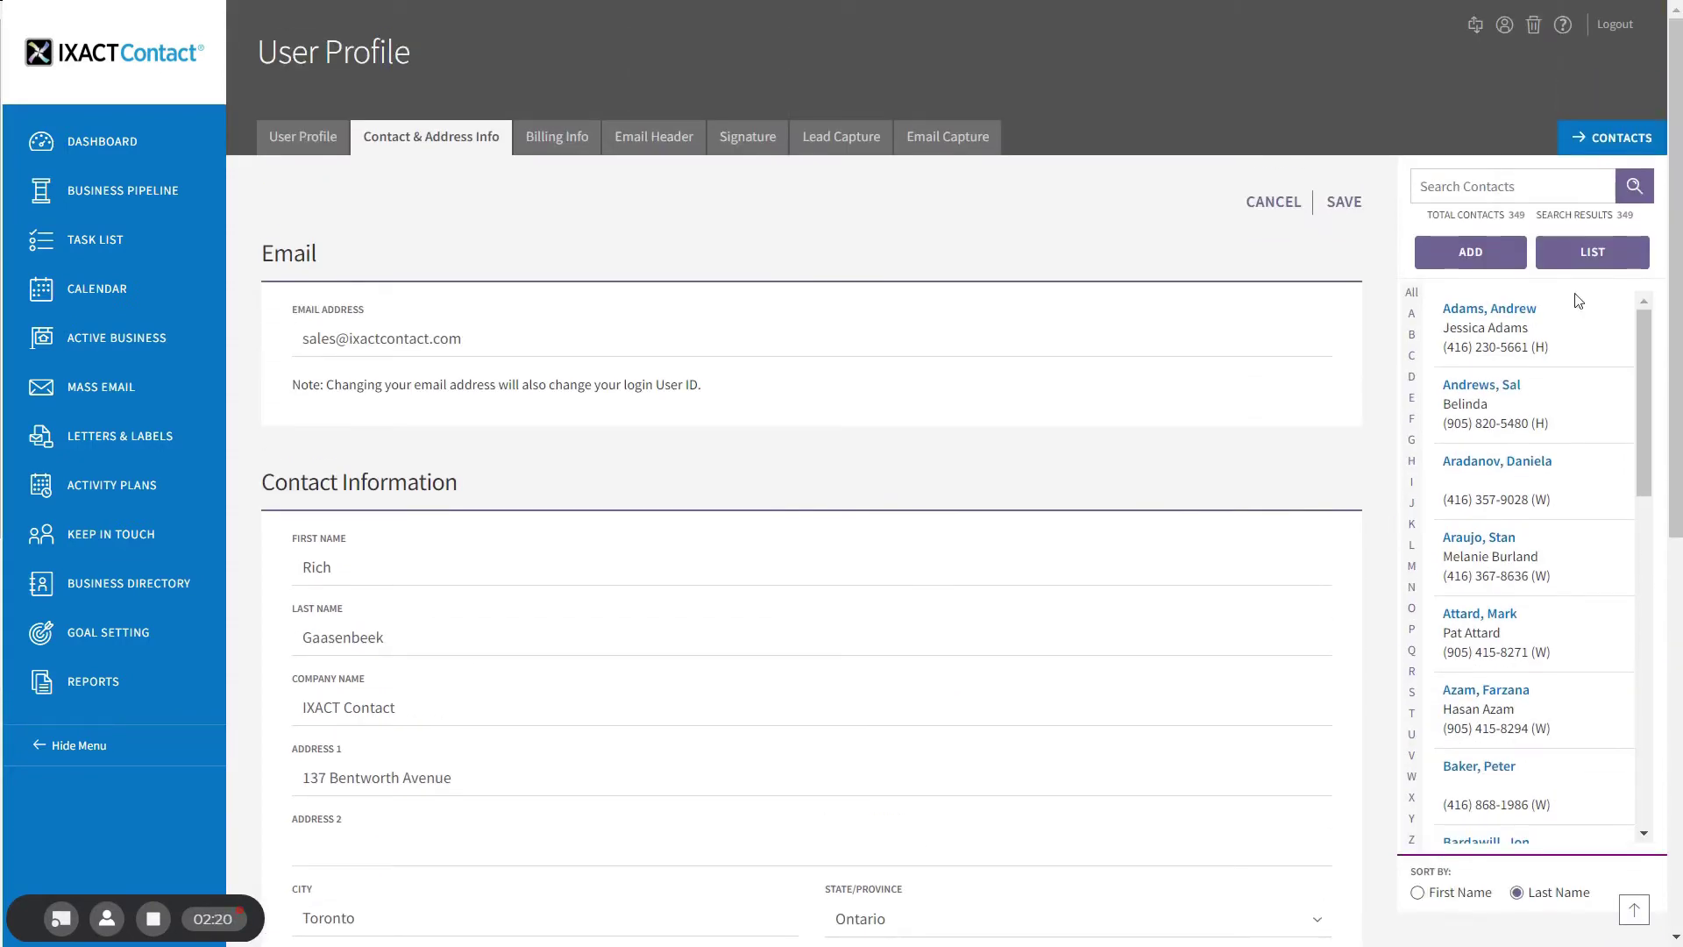
- Return to Email Header, scroll to Custom Header Setup, and place the cursor in the empty editor
{"action": "left_click", "coordinate": [628, 143]}
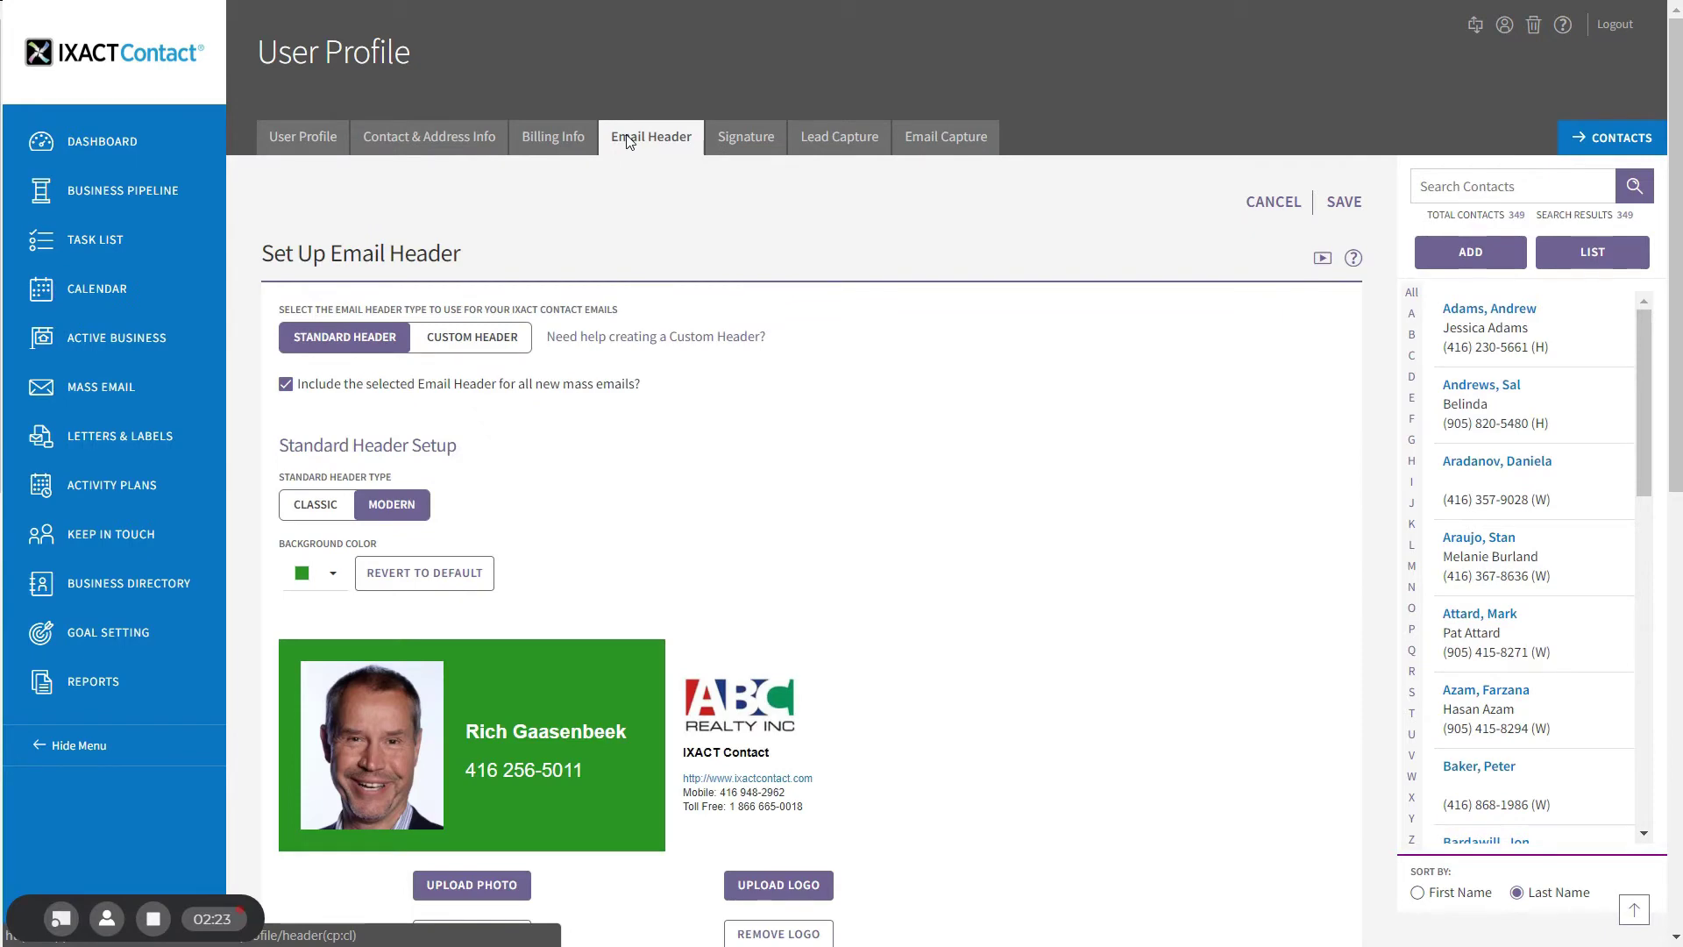
{"action": "left_click_drag", "start_coordinate": [1679, 70], "coordinate": [1678, 184]}
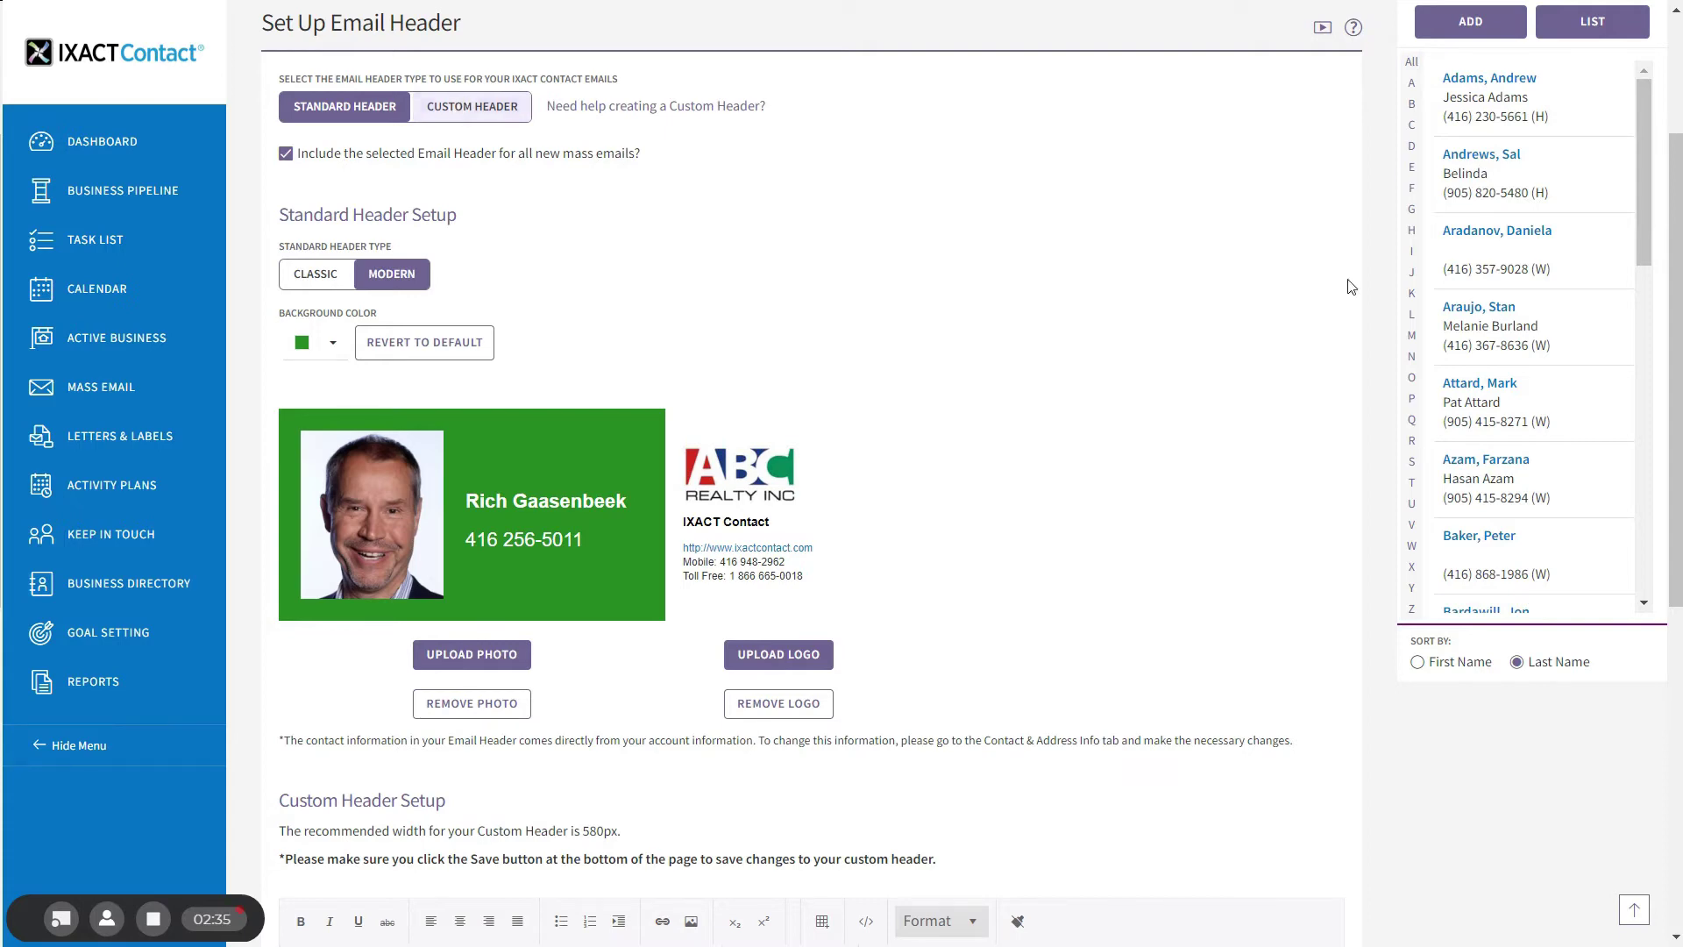
{"action": "left_click_drag", "start_coordinate": [1679, 287], "coordinate": [601, 789]}
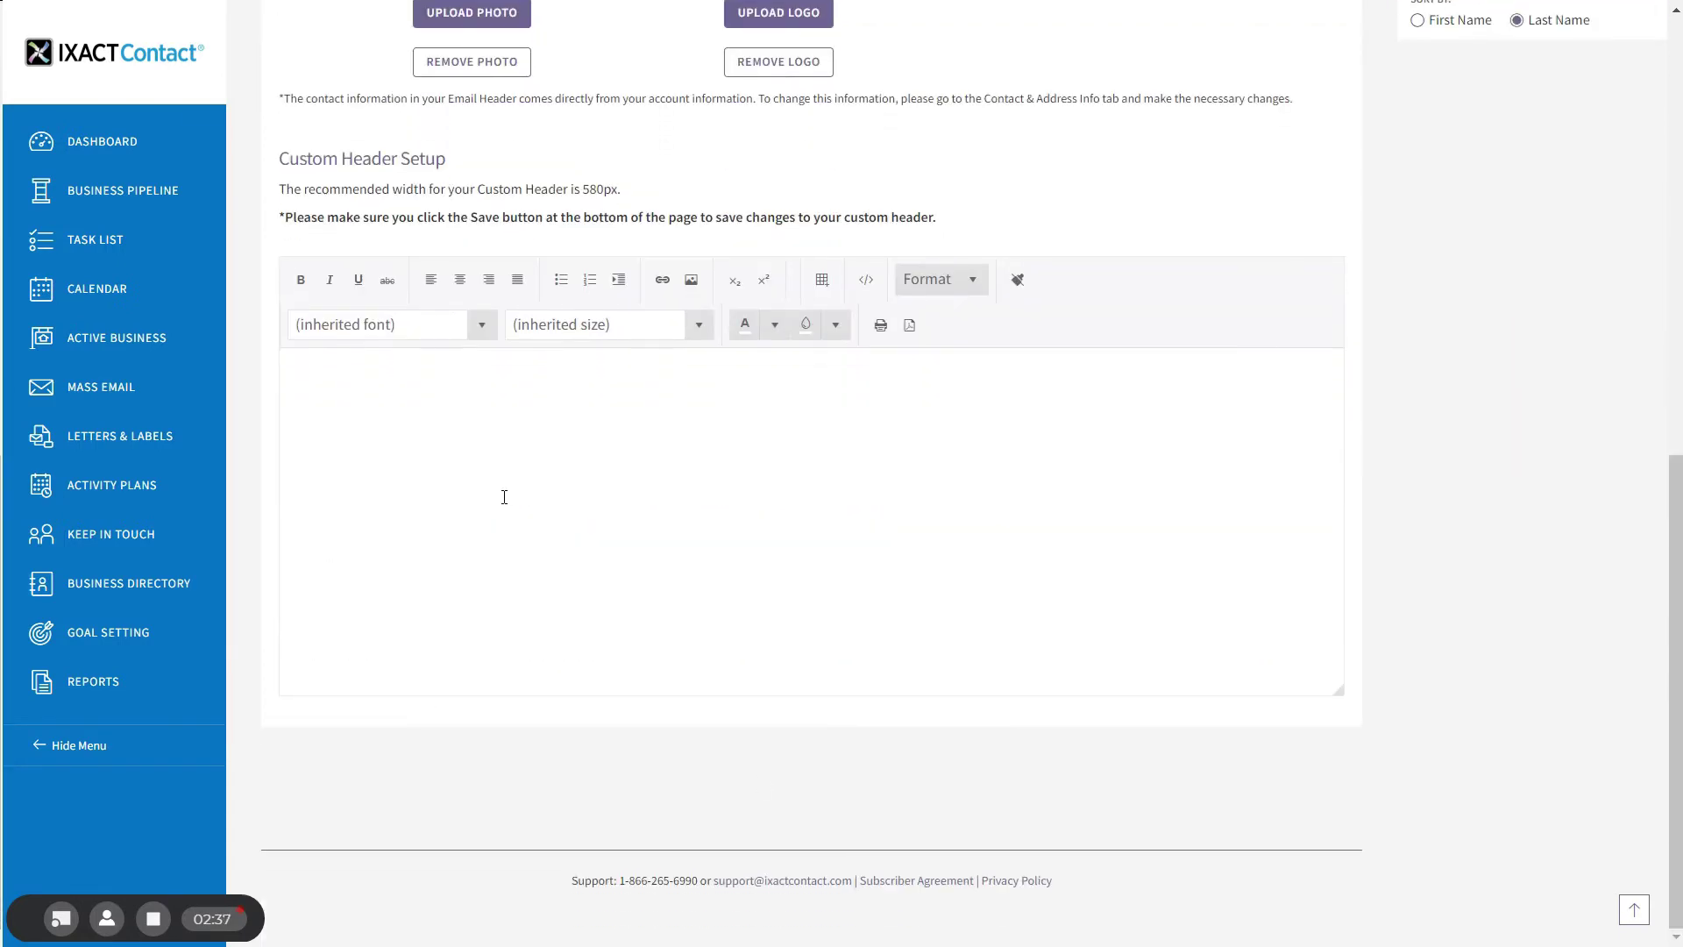
{"action": "left_click", "coordinate": [470, 400]}
- Switch to the Agent Website Control Panel and open its Email Header Generator
{"action": "key", "text": "alt+Tab"}
{"action": "key", "text": "alt+Tab"}
{"action": "key", "text": "alt+Tab"}
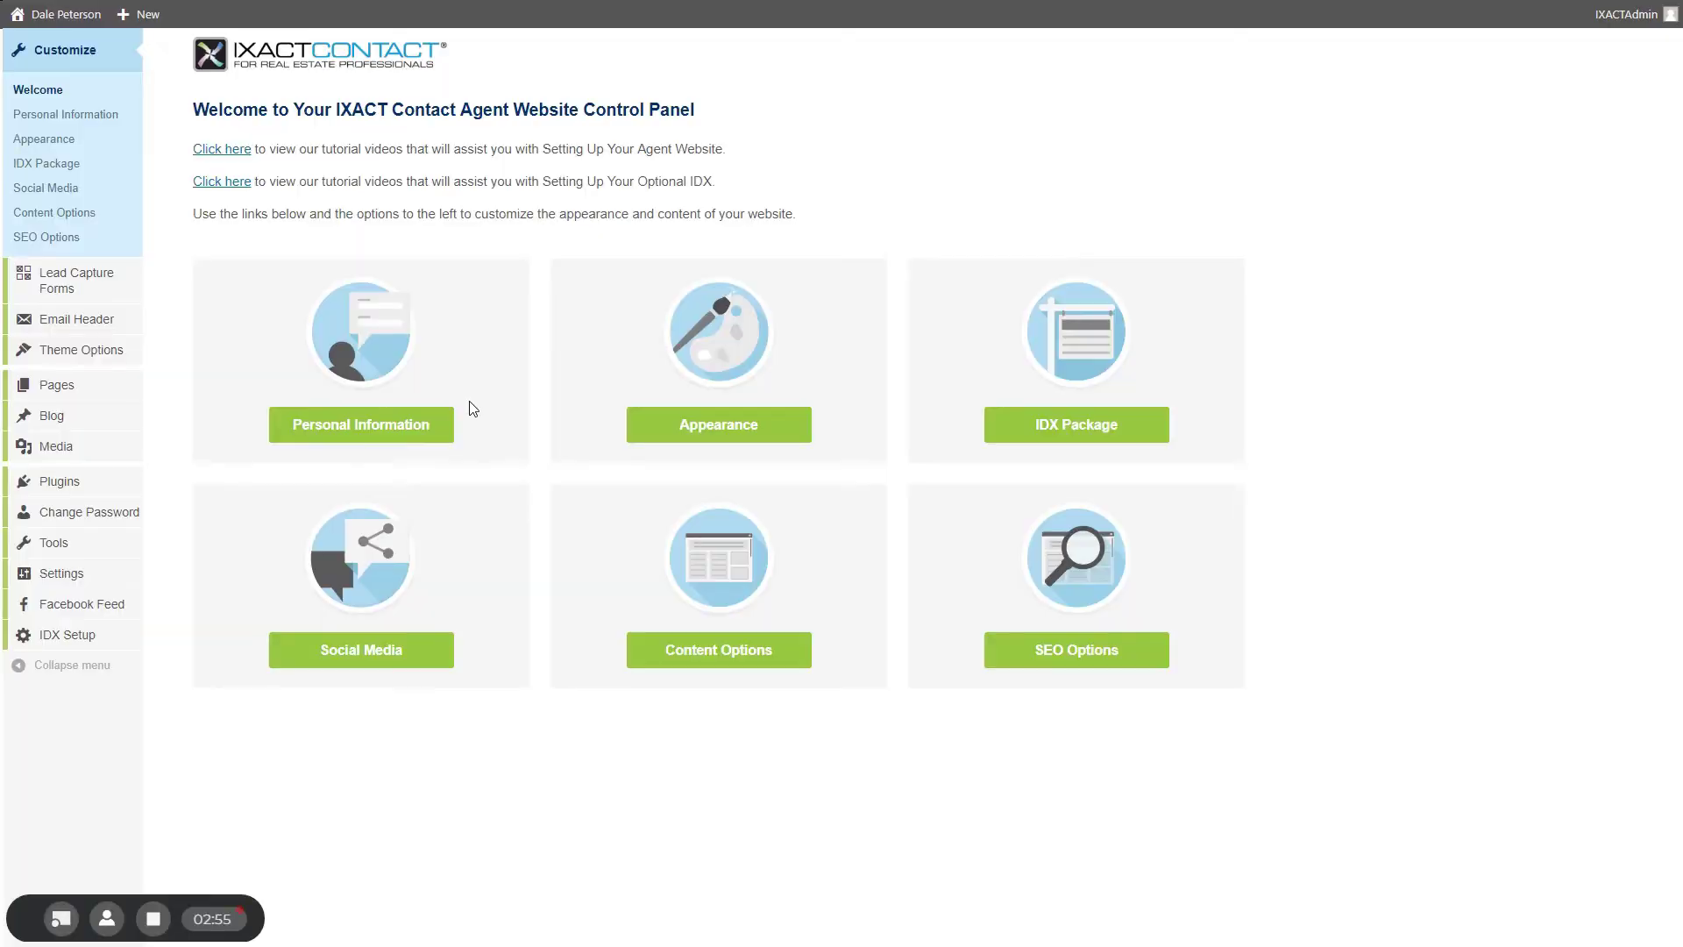
{"action": "left_click", "coordinate": [80, 326]}
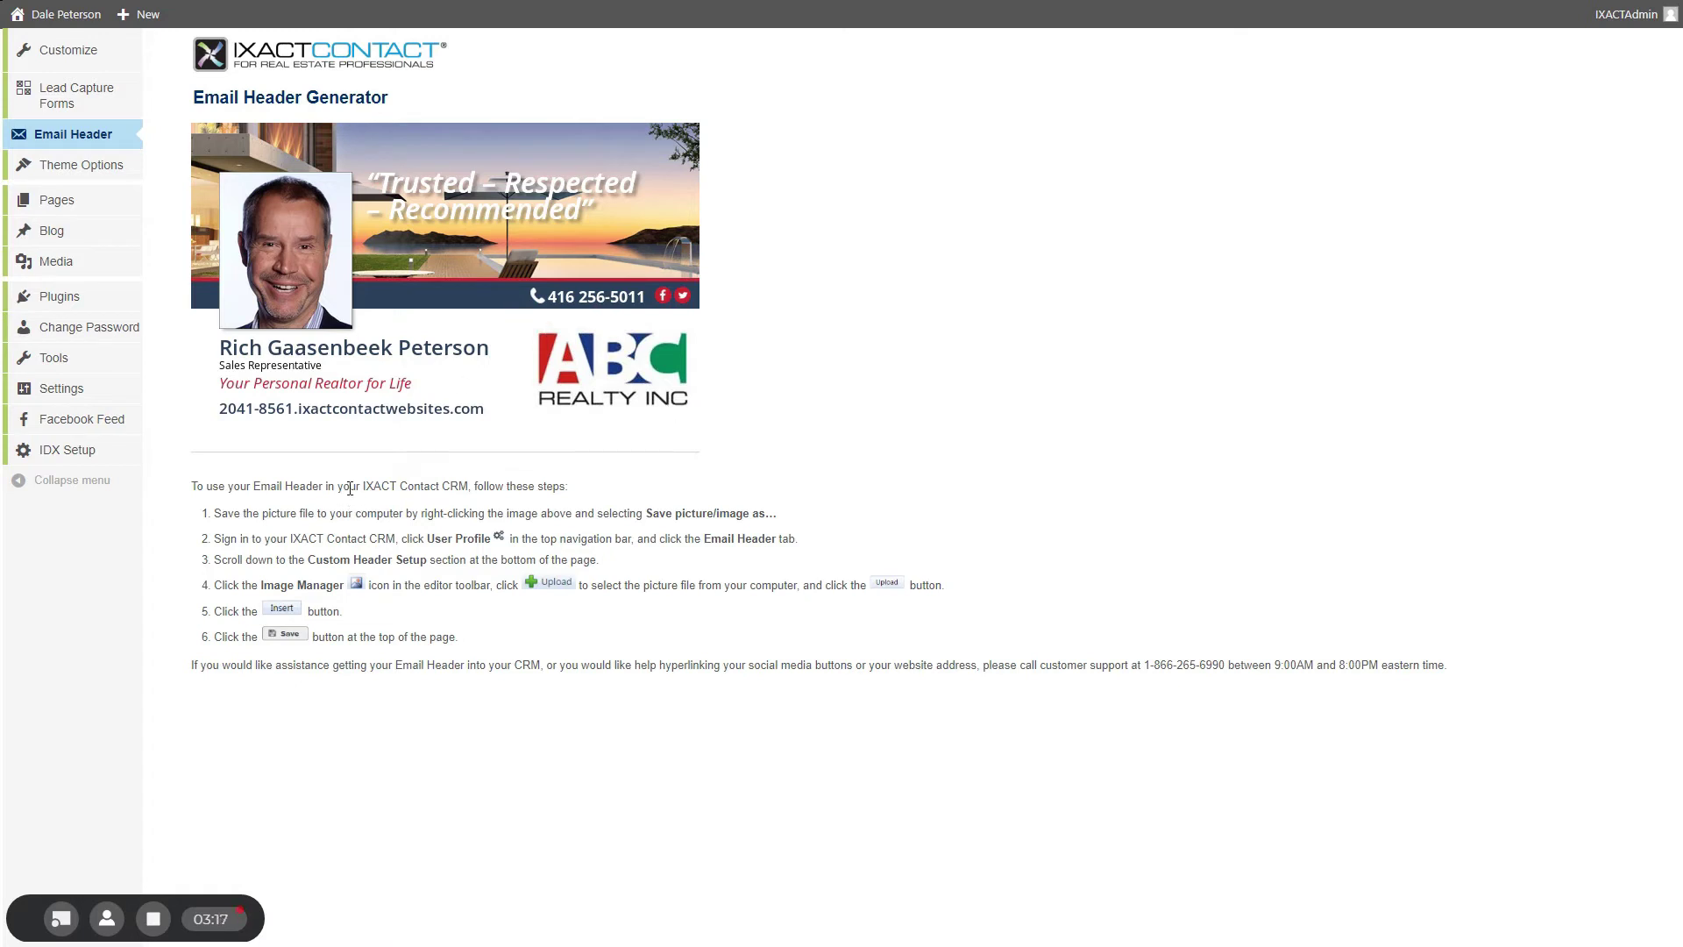
- Save the generated header image to Videos as email_header4.jpg
{"action": "right_click", "coordinate": [413, 265]}
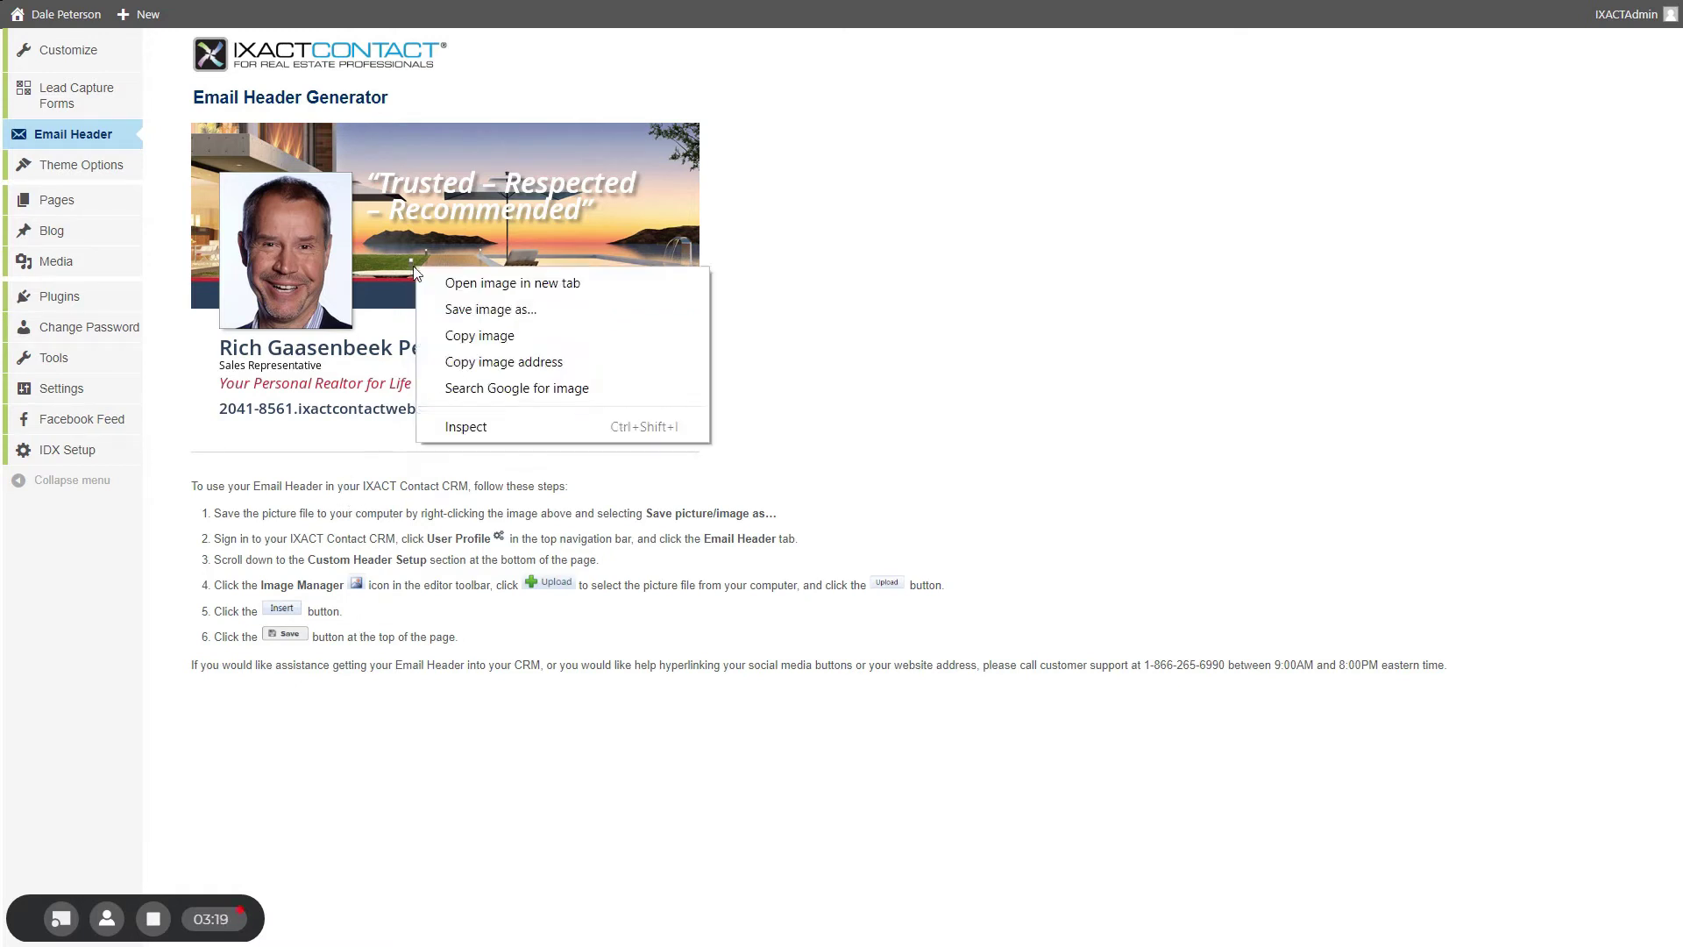
{"action": "left_click", "coordinate": [488, 311]}
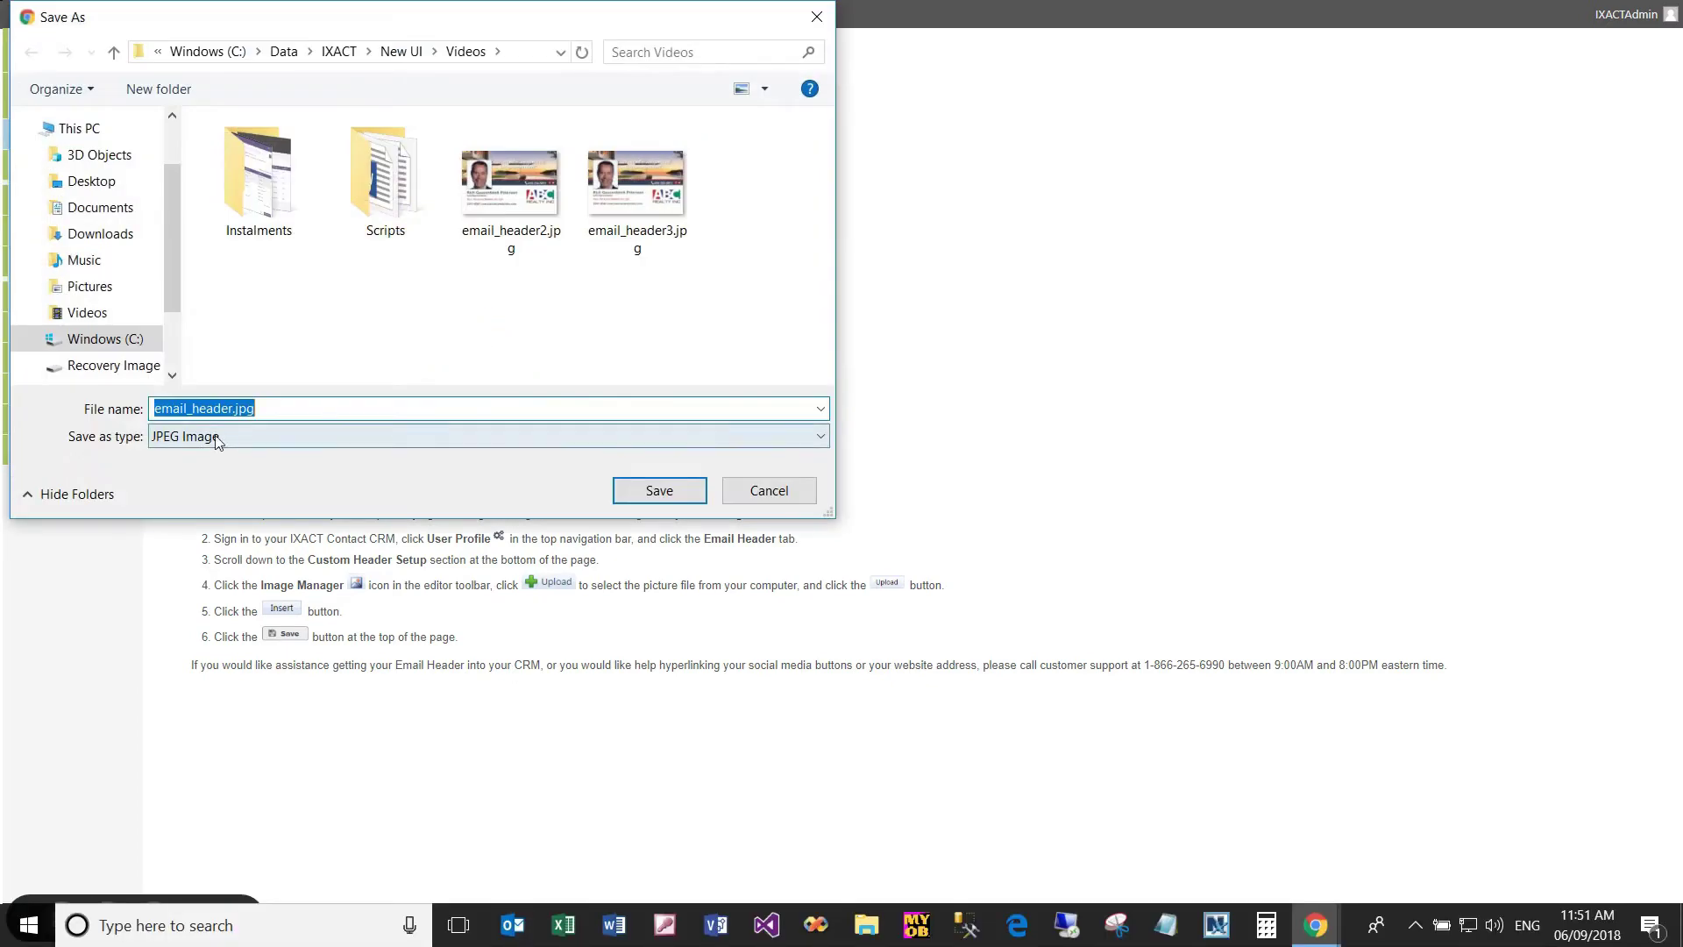
{"action": "left_click", "coordinate": [221, 409]}
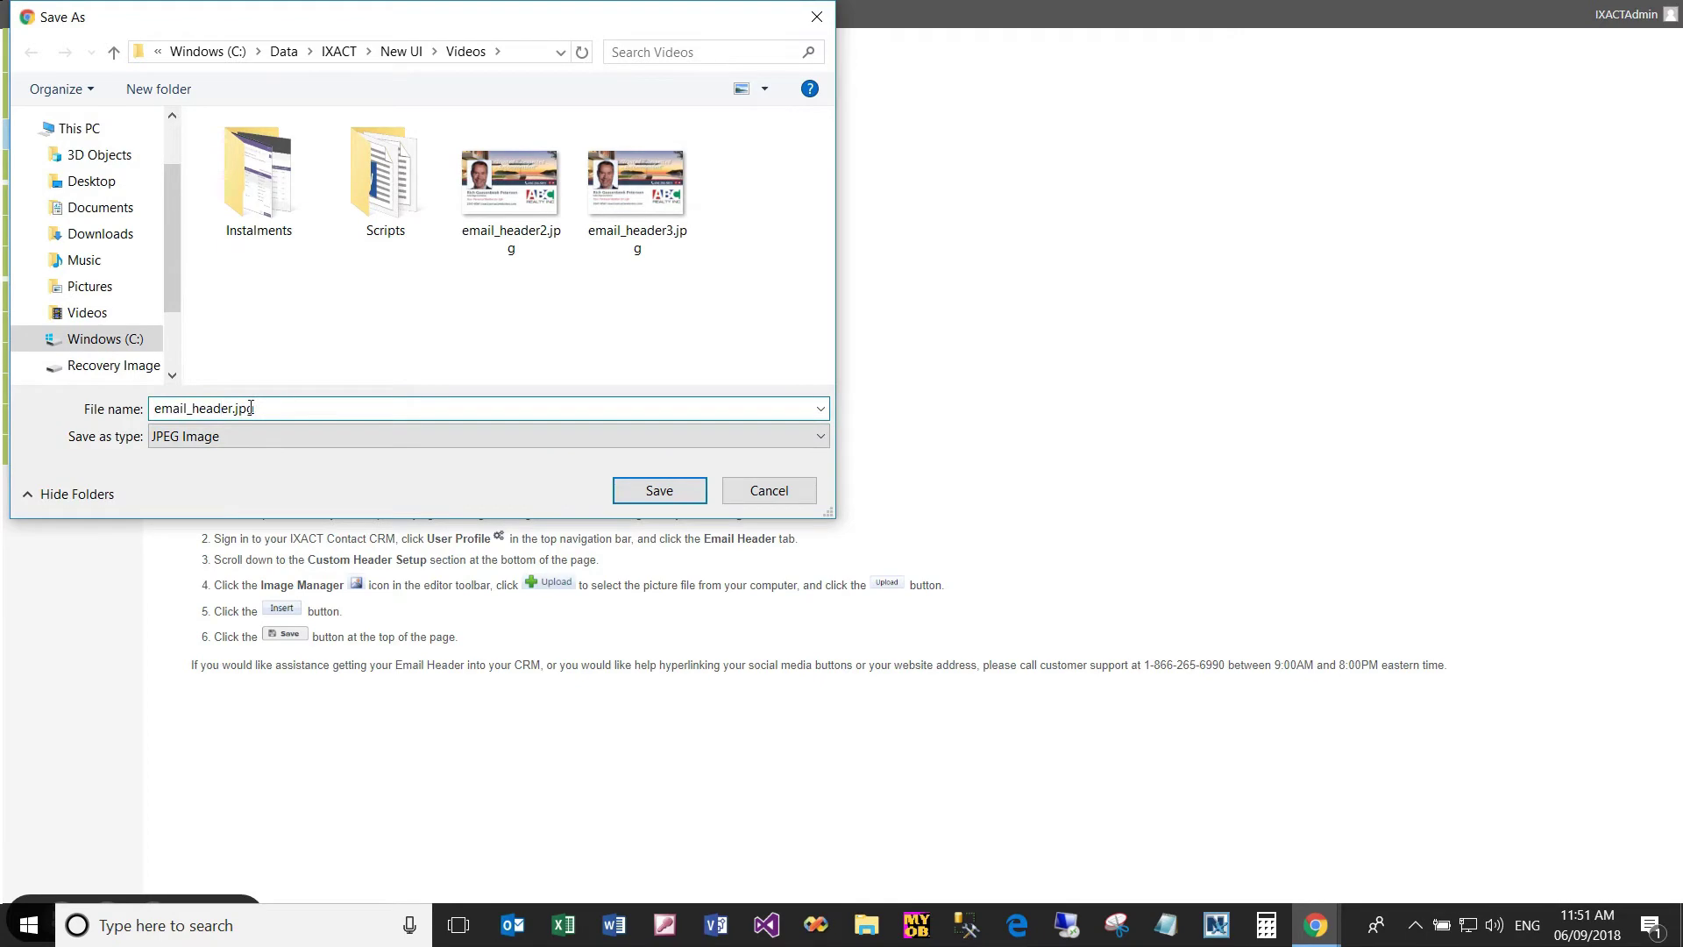
{"action": "type", "text": "4"}
{"action": "left_click", "coordinate": [643, 494]}
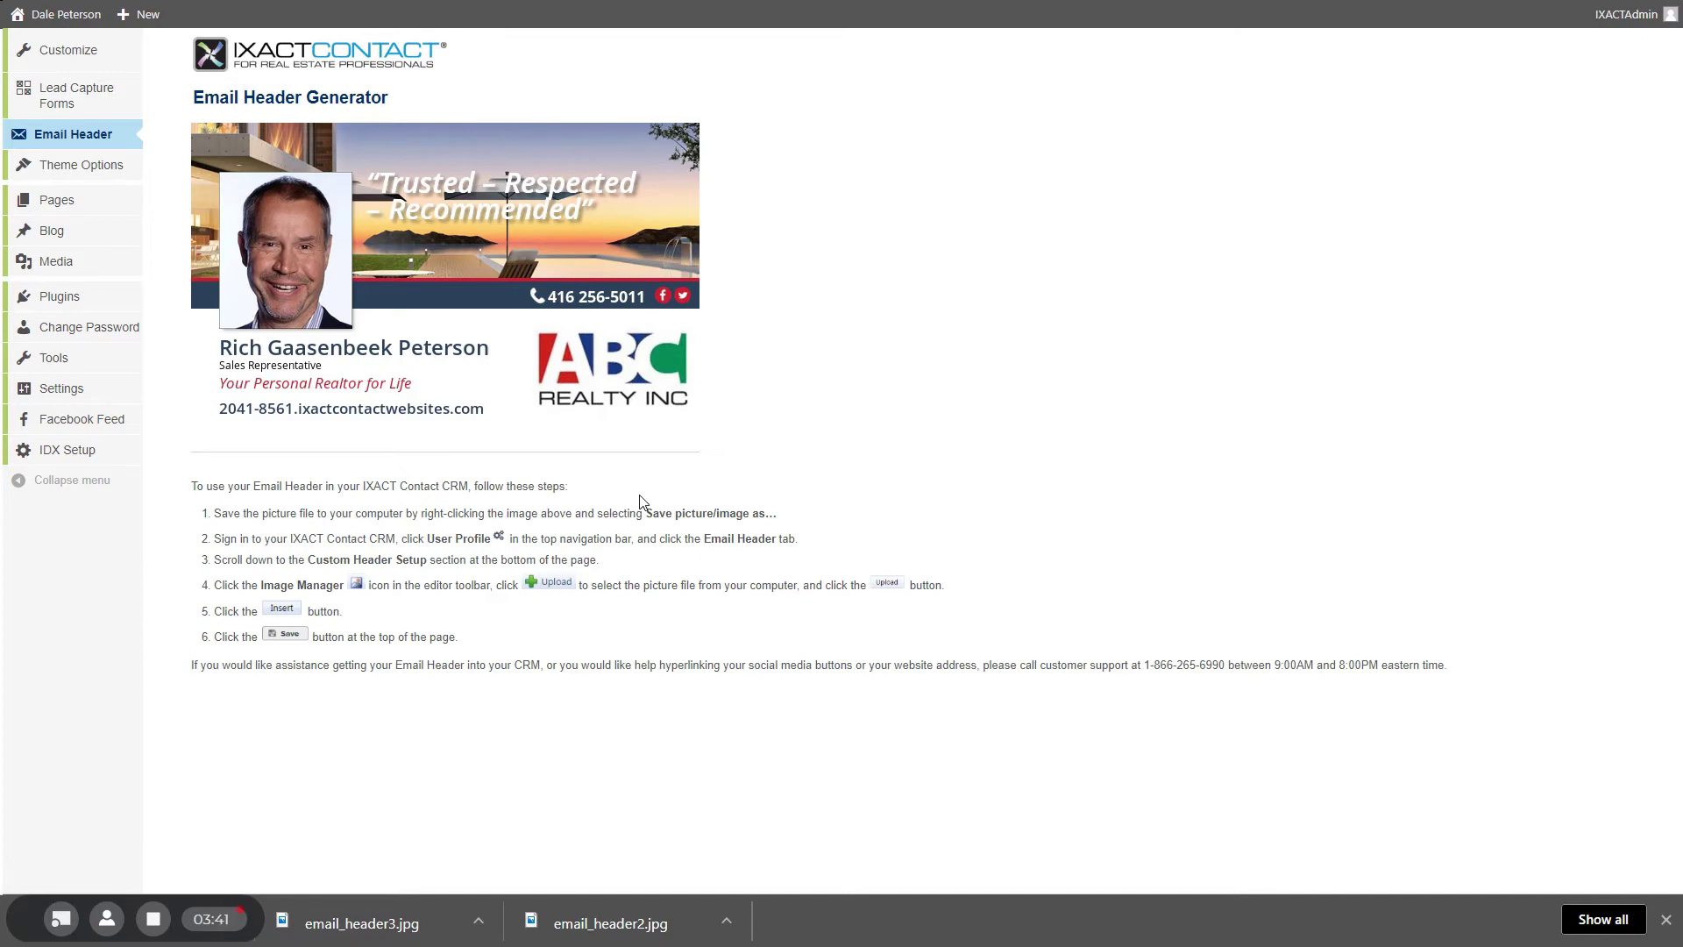
- Back in IXACT Contact, show the 'Need help creating a Custom Header?' help text
{"action": "key", "text": "alt+Tab"}
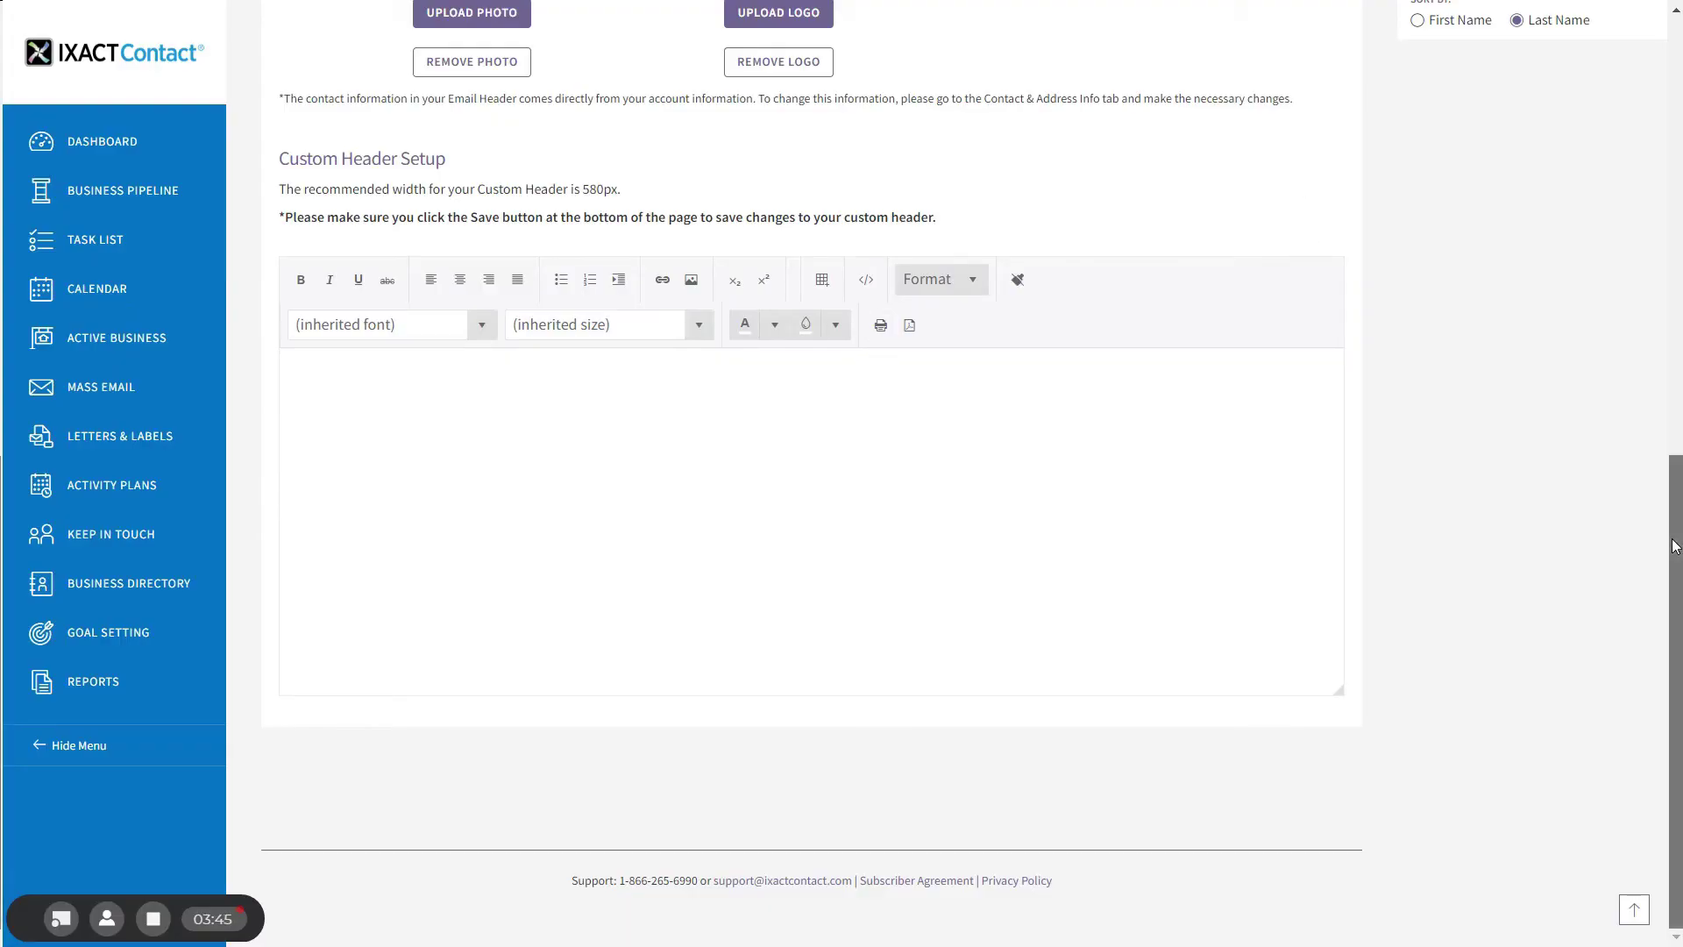
{"action": "left_click_drag", "start_coordinate": [1675, 545], "coordinate": [1668, 97]}
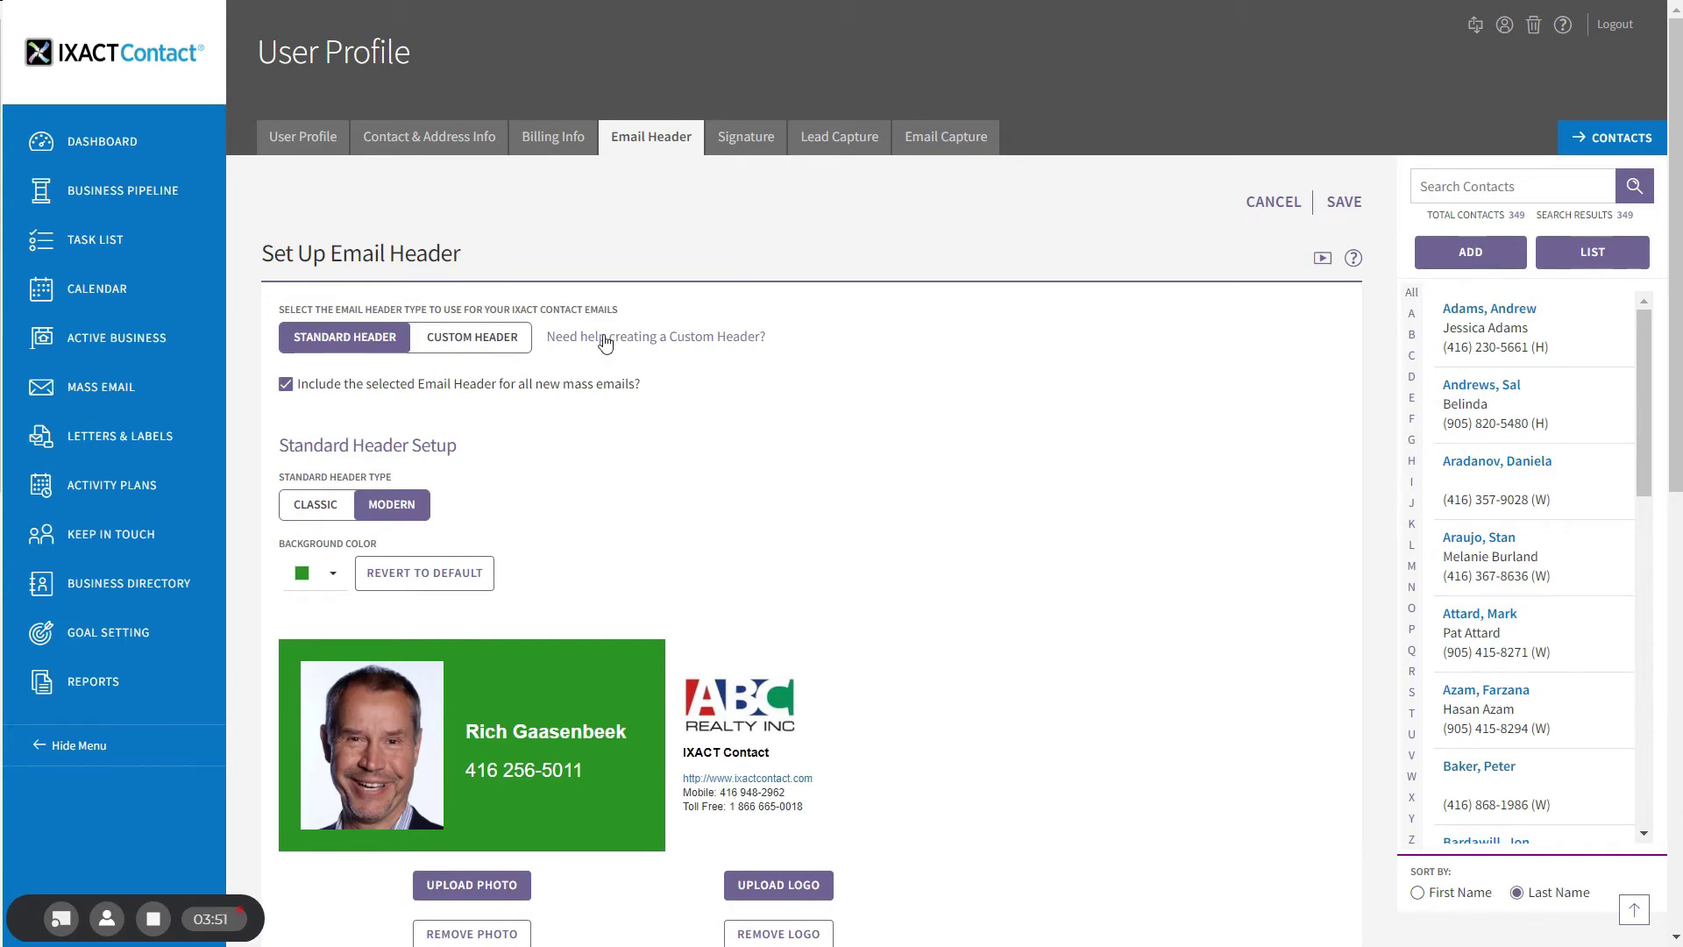
{"action": "left_click", "coordinate": [605, 338]}
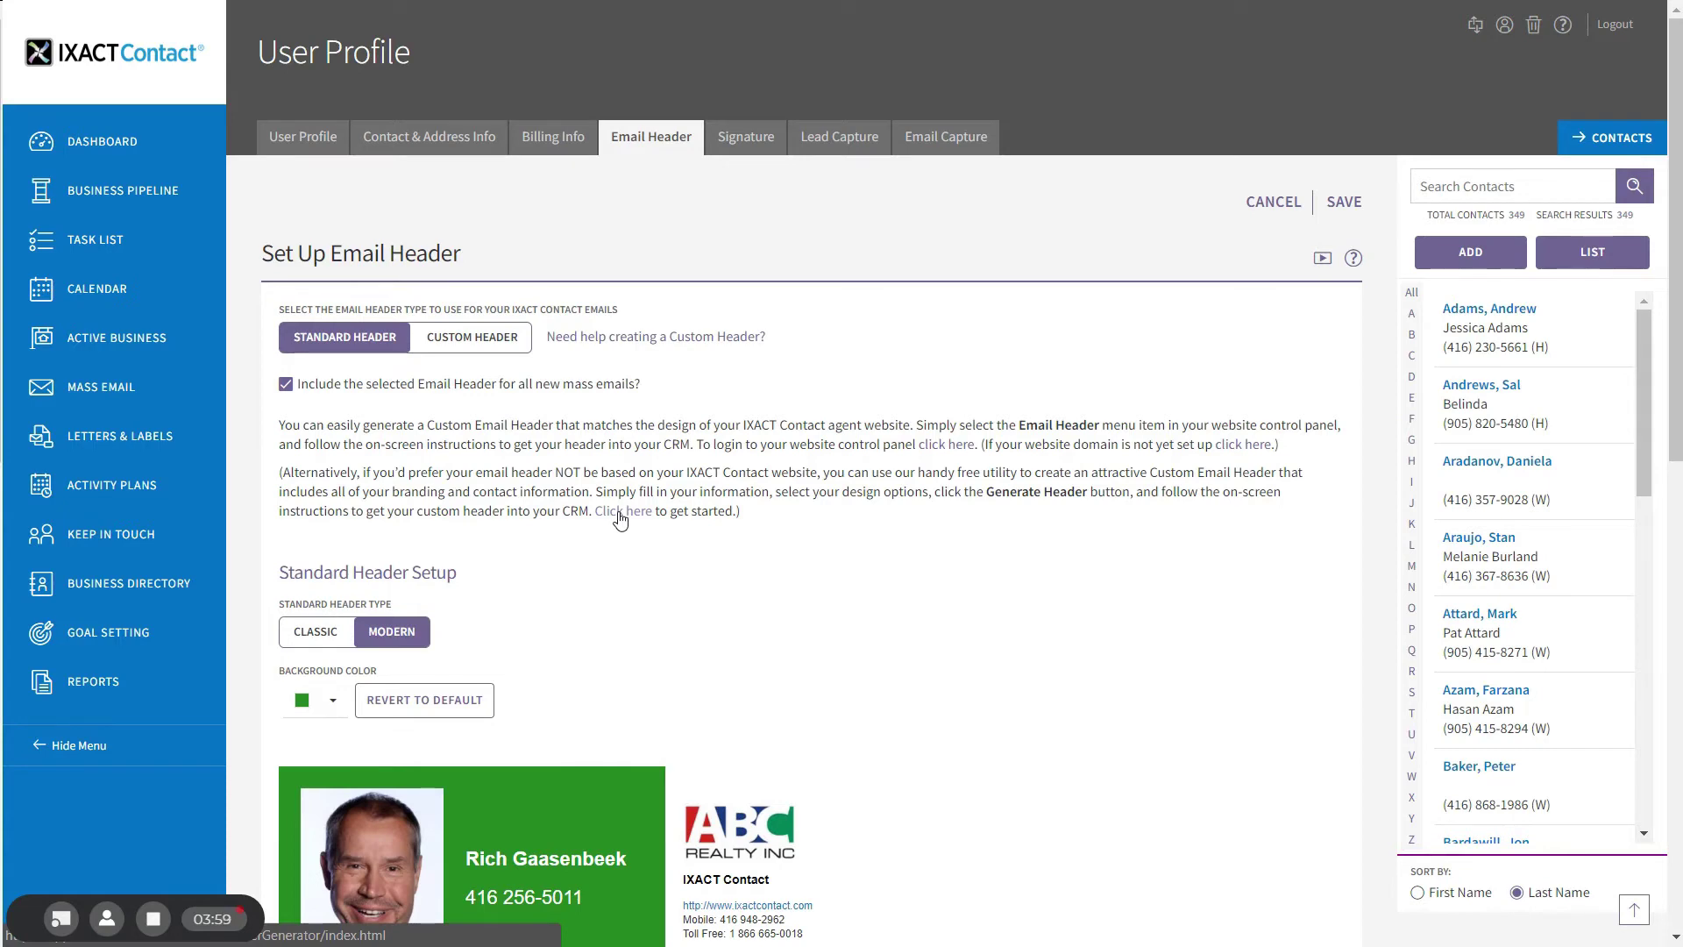
{"action": "key", "text": "alt+Tab"}
- In the Email Header Generator, keep the Poolside background and review the Color Palette options
{"action": "key", "text": "Tab"}
{"action": "key", "text": "Tab"}
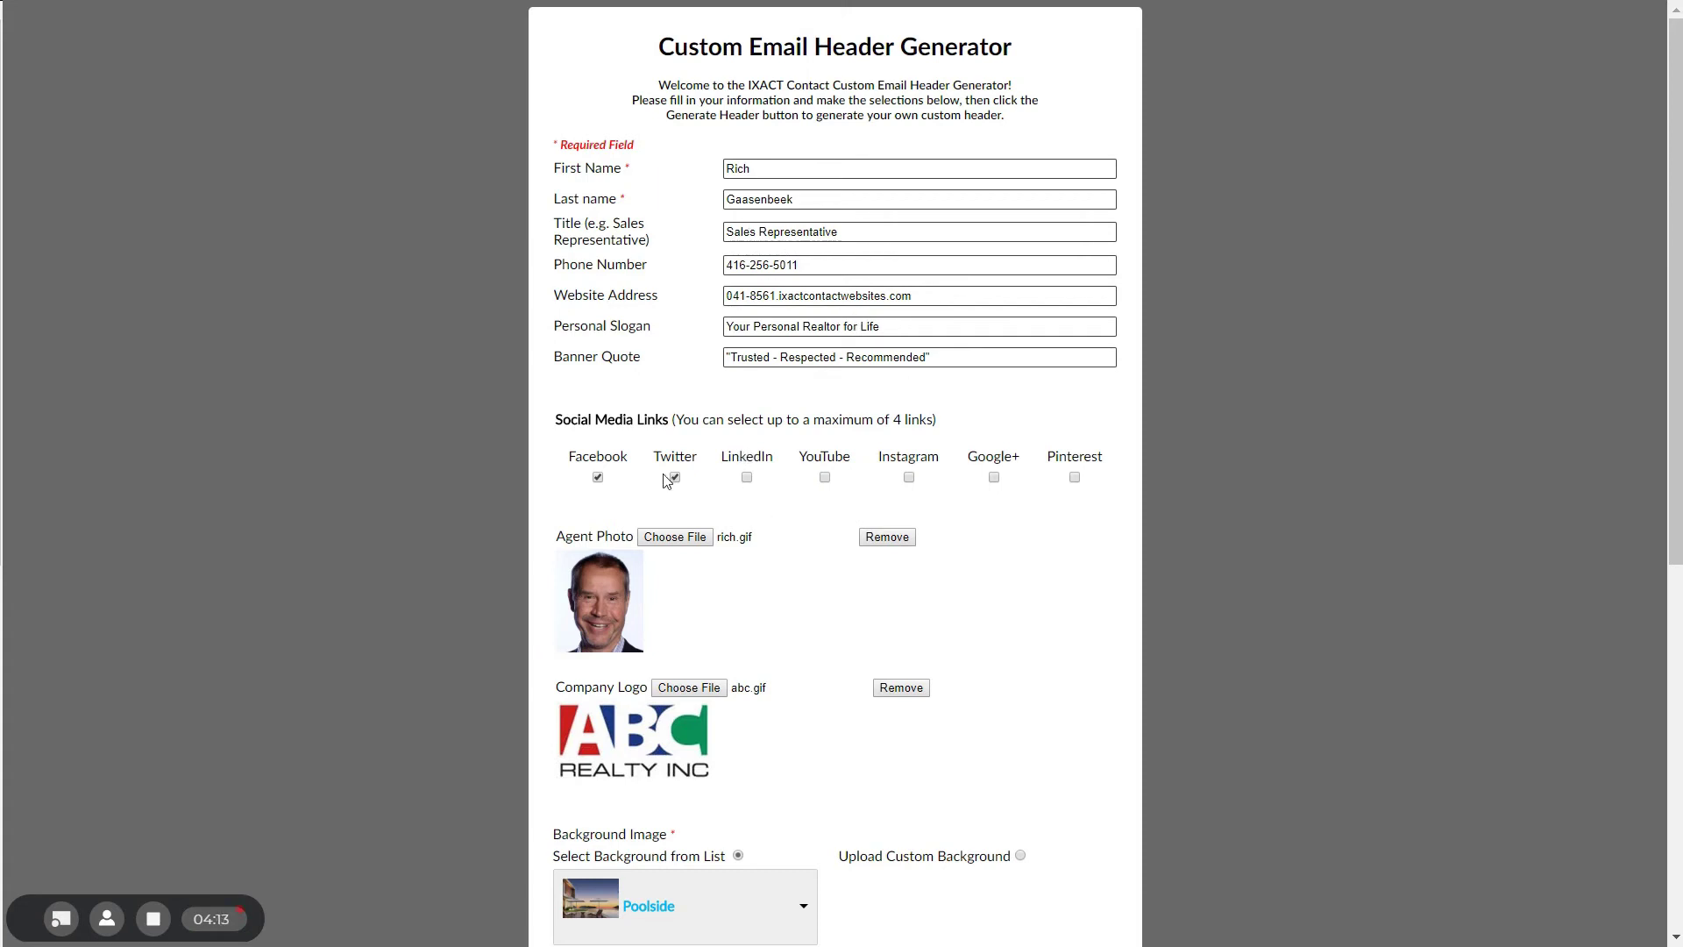
{"action": "left_click_drag", "start_coordinate": [1674, 434], "coordinate": [1676, 591]}
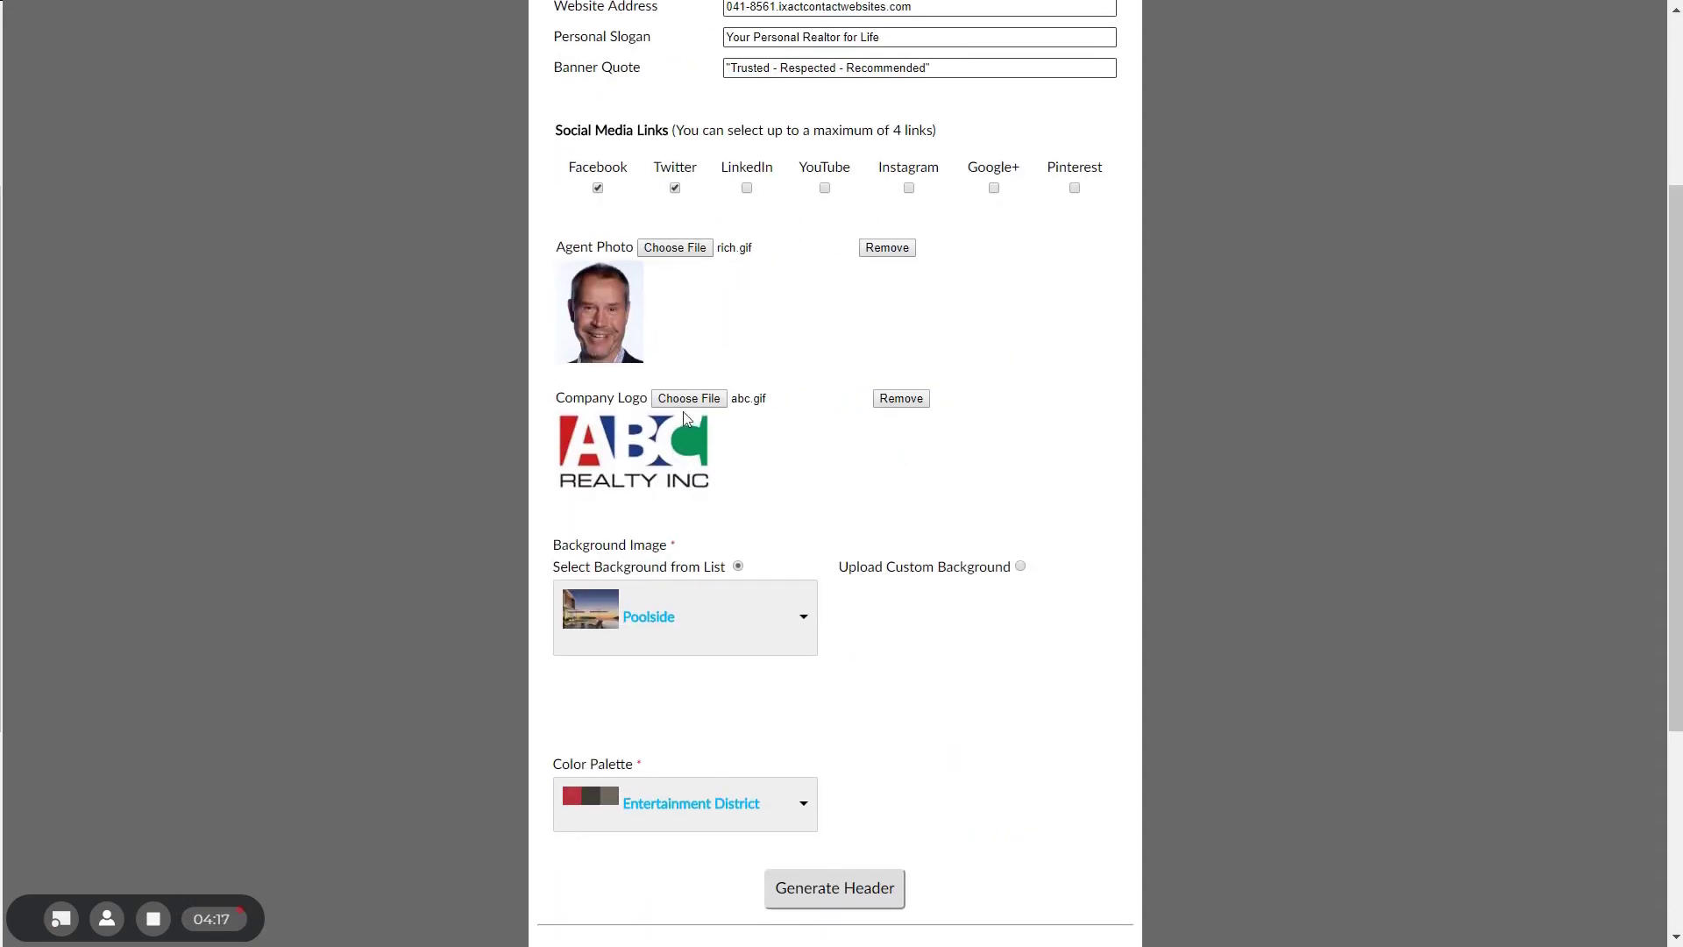
{"action": "left_click_drag", "start_coordinate": [1676, 486], "coordinate": [1678, 604]}
{"action": "left_click", "coordinate": [803, 401]}
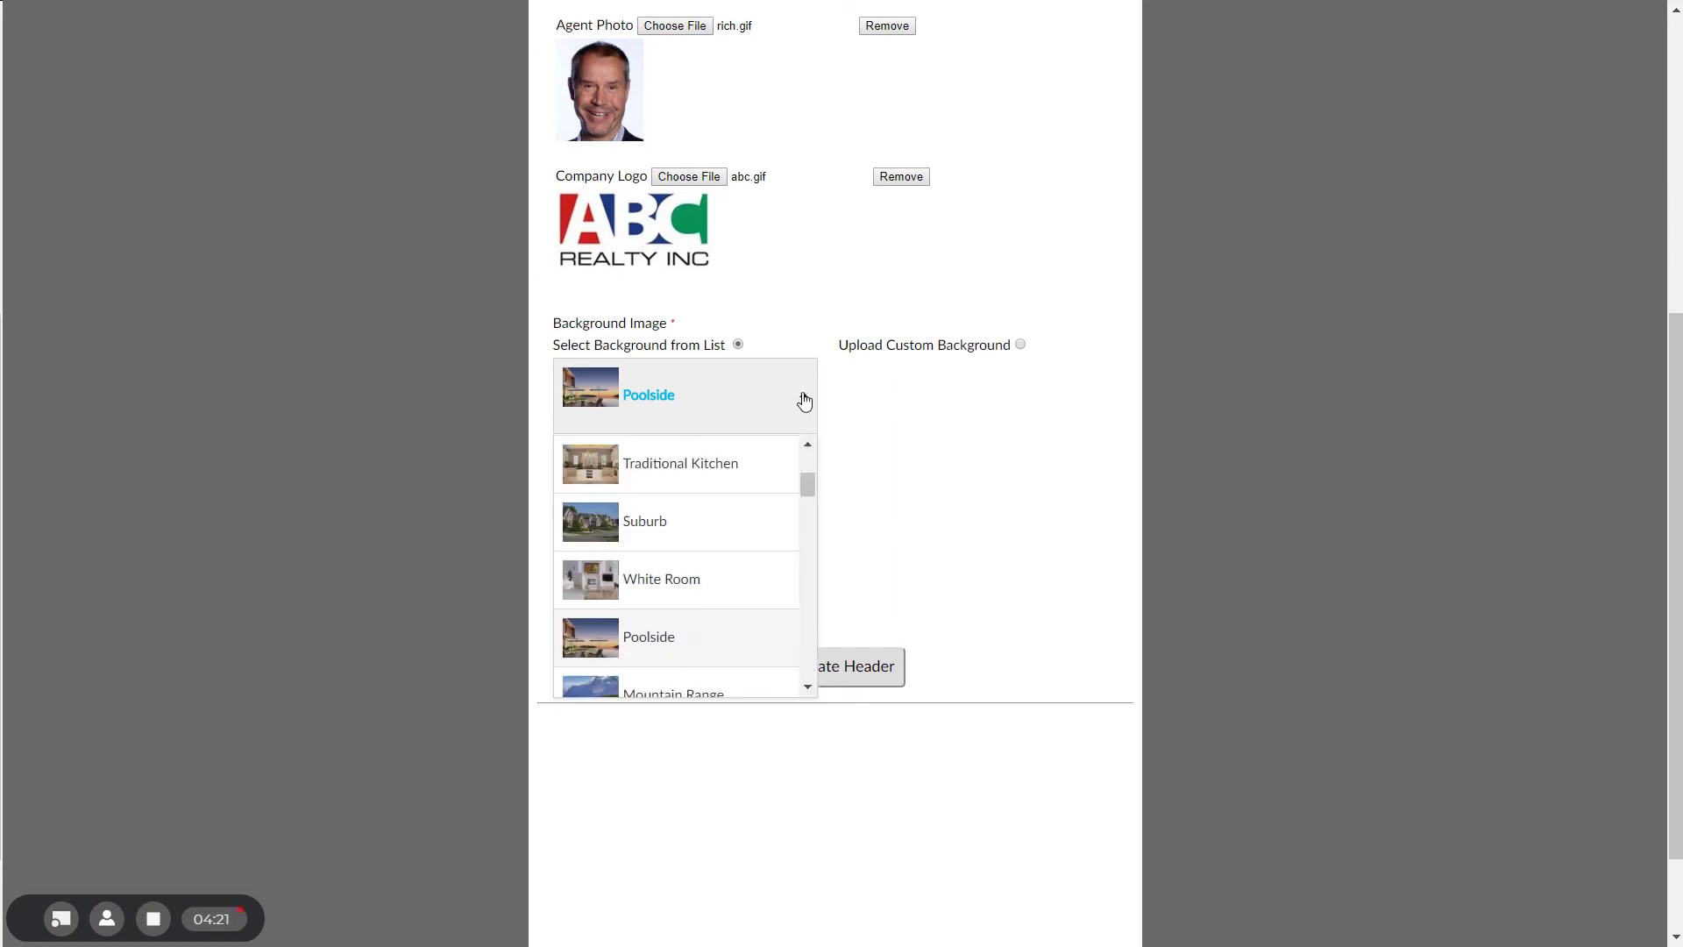
{"action": "left_click_drag", "start_coordinate": [806, 482], "coordinate": [803, 487]}
{"action": "left_click", "coordinate": [676, 609]}
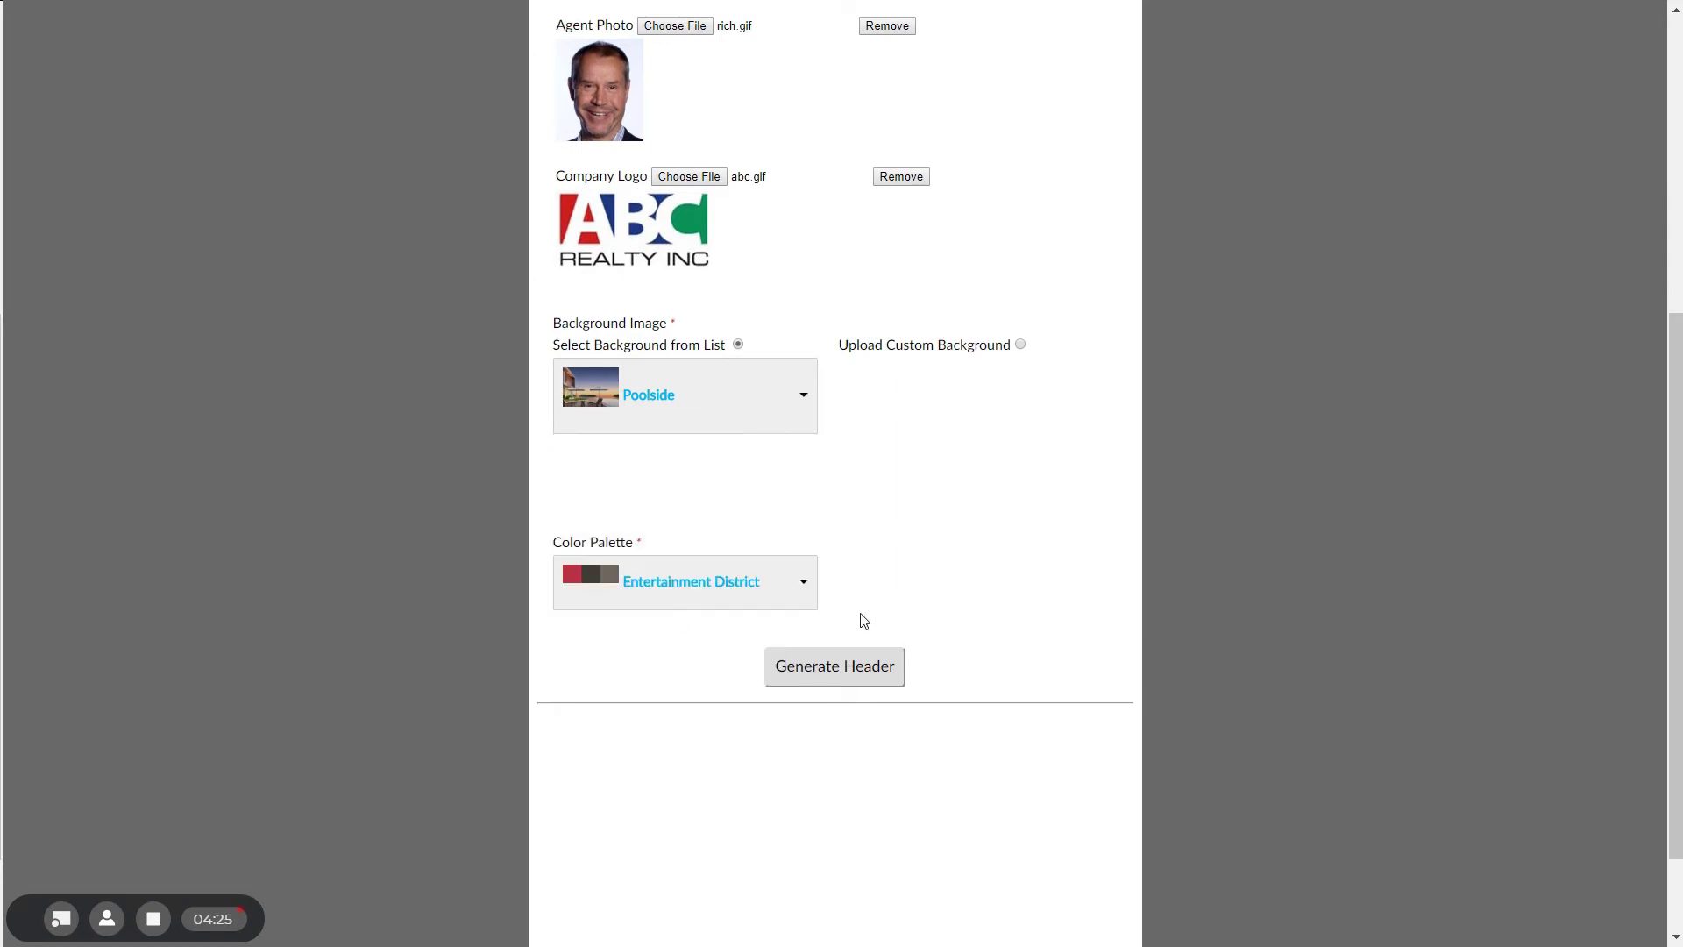
{"action": "left_click", "coordinate": [801, 594]}
{"action": "left_click", "coordinate": [801, 591]}
- Generate the Poolside header banner and save its image as download.jpeg in the Videos folder
{"action": "left_click", "coordinate": [832, 670]}
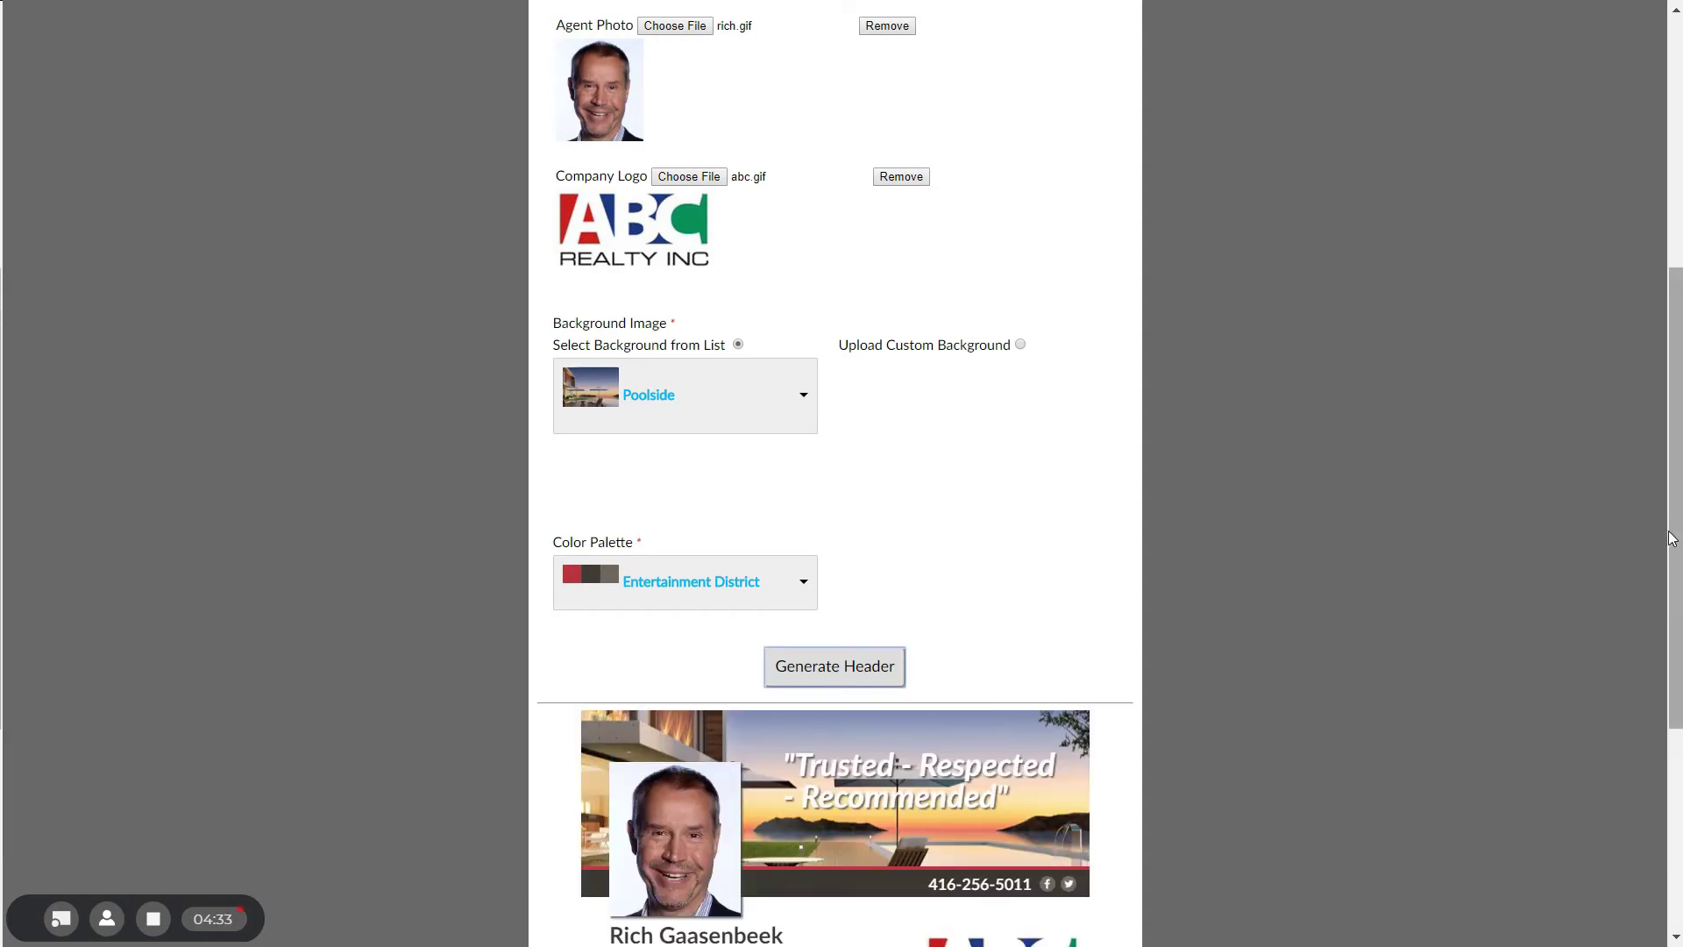
{"action": "left_click_drag", "start_coordinate": [1674, 536], "coordinate": [1674, 738]}
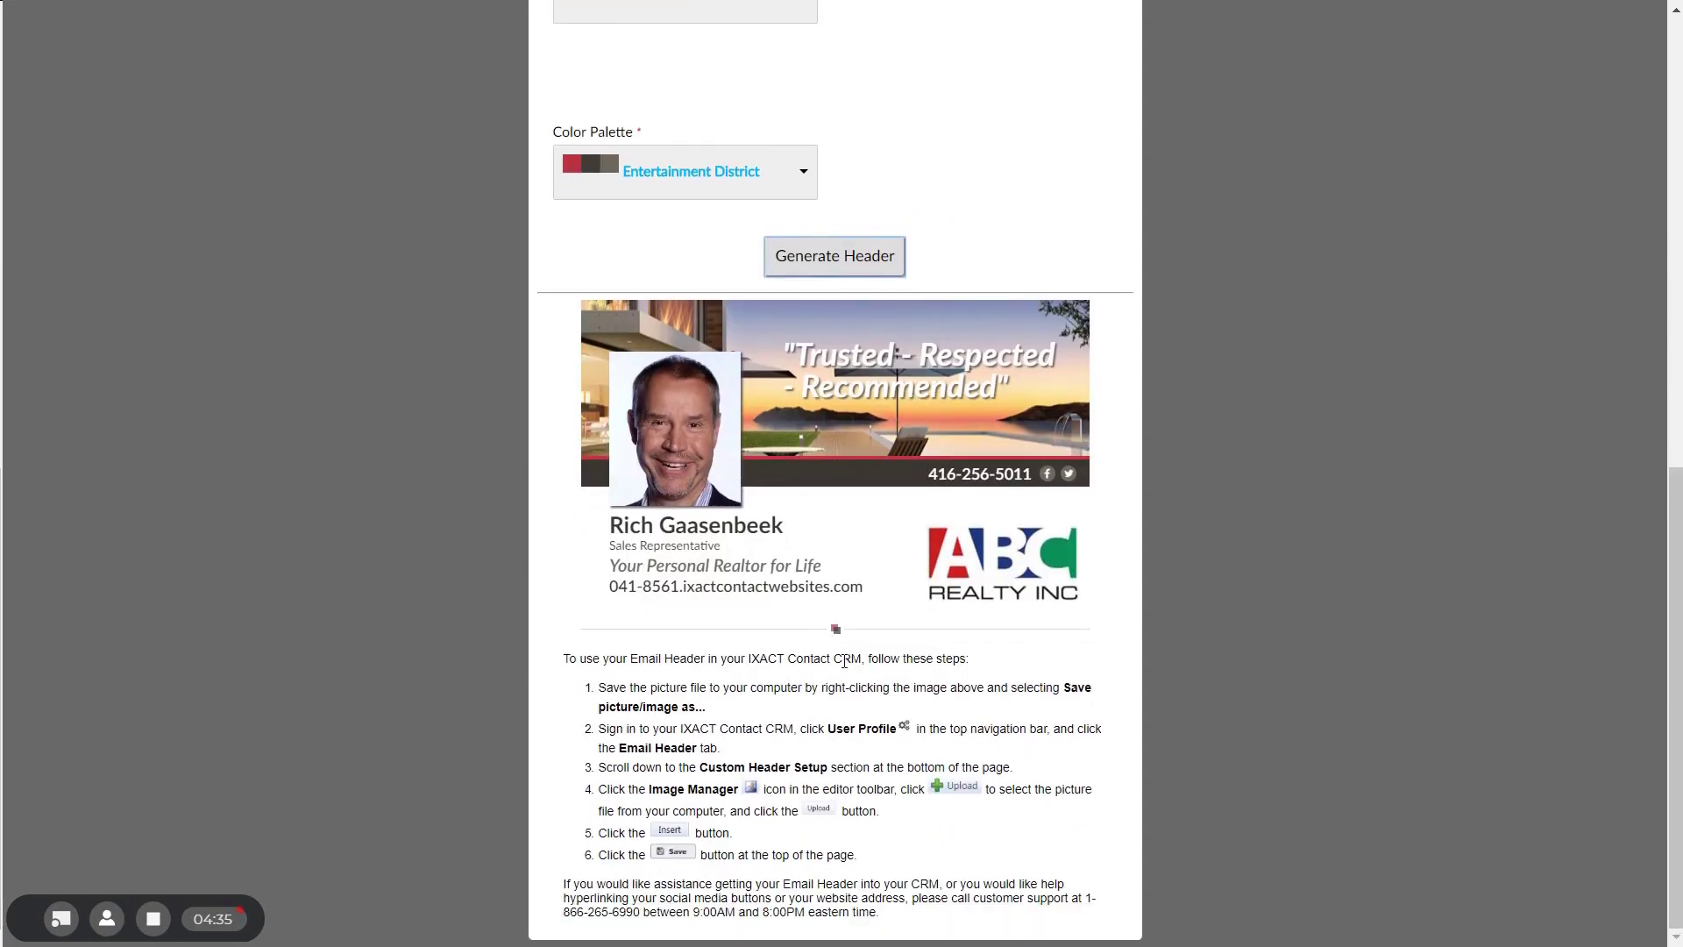
{"action": "right_click", "coordinate": [825, 432]}
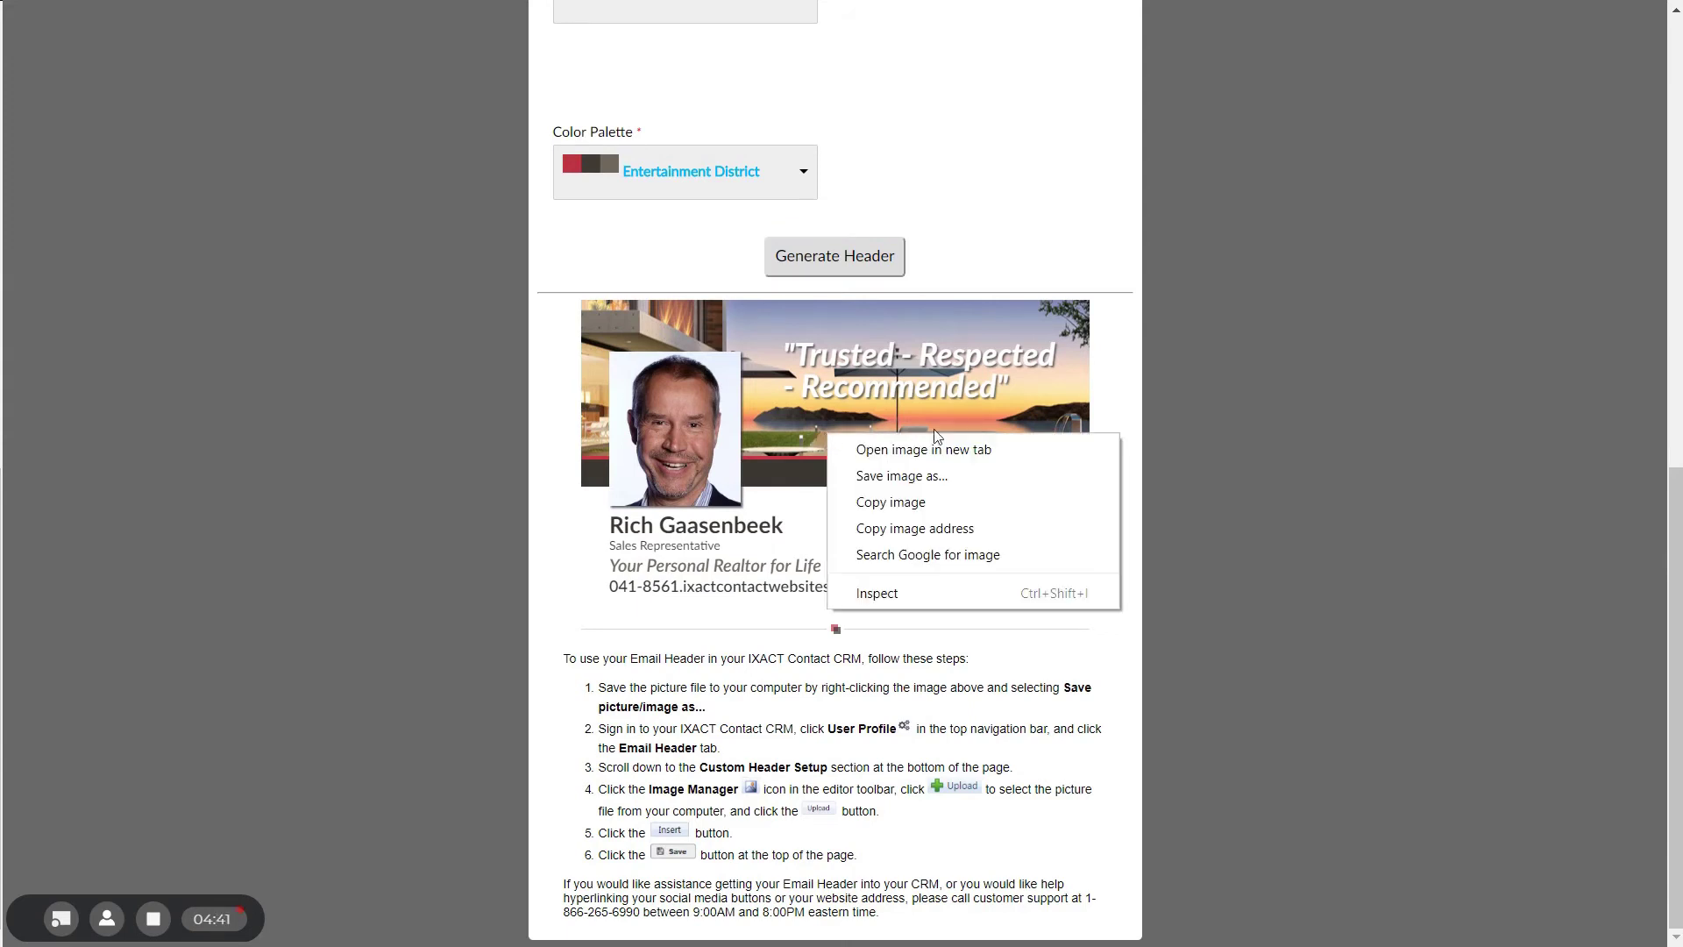
{"action": "left_click", "coordinate": [896, 475]}
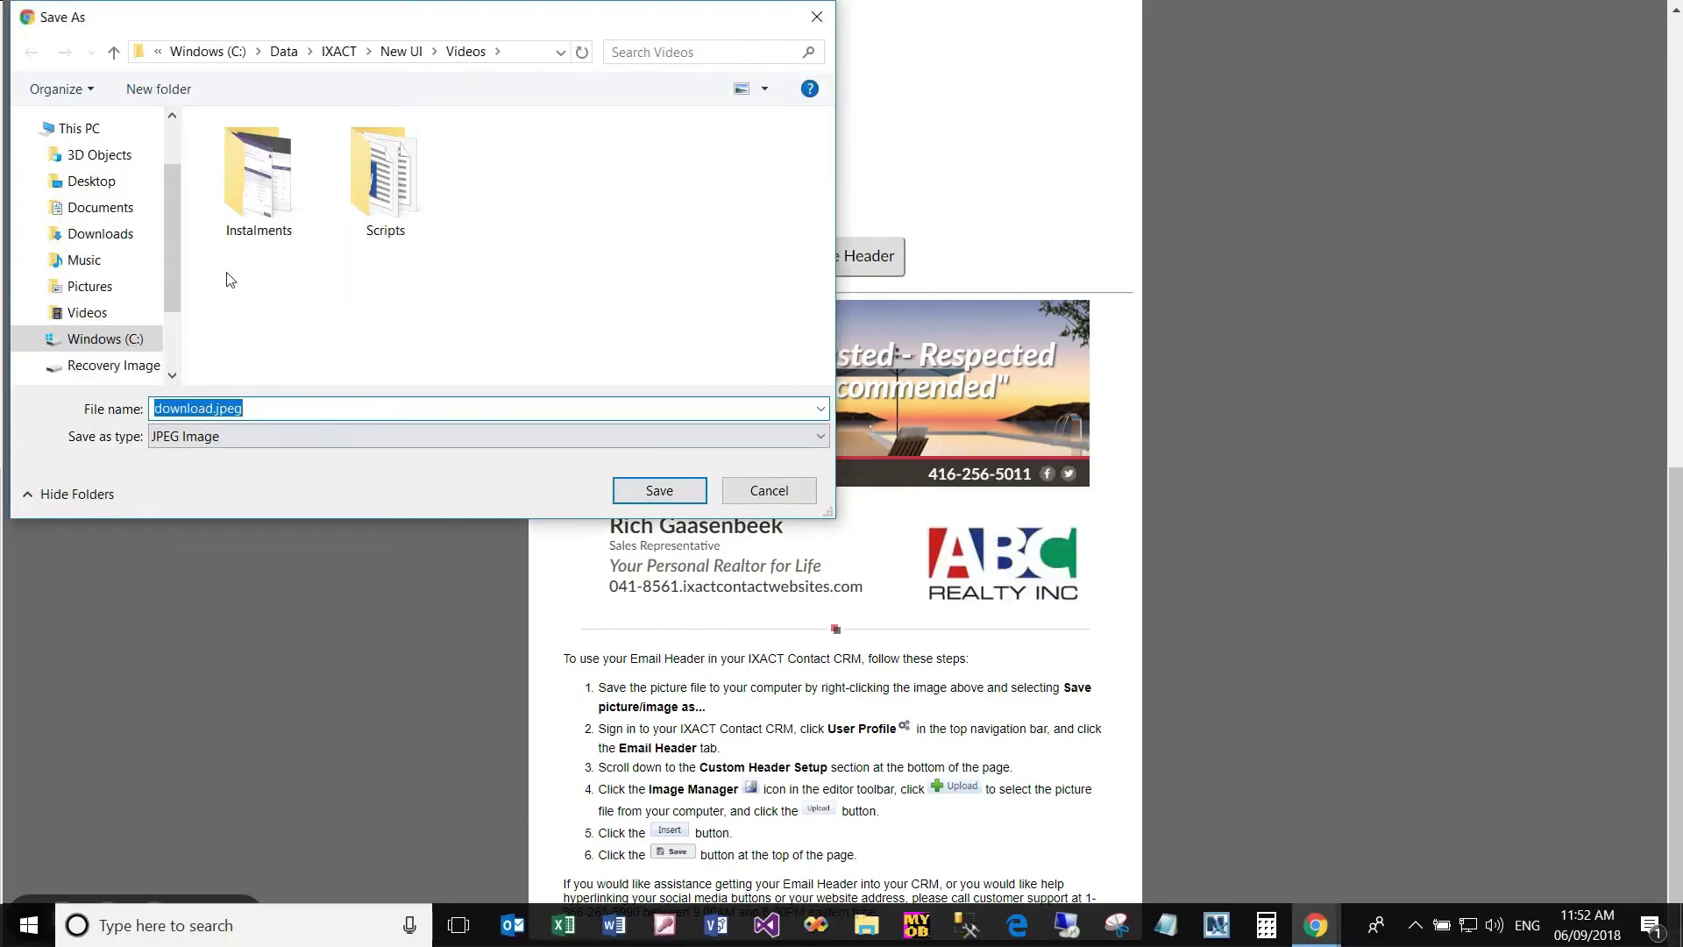
{"action": "left_click", "coordinate": [659, 496]}
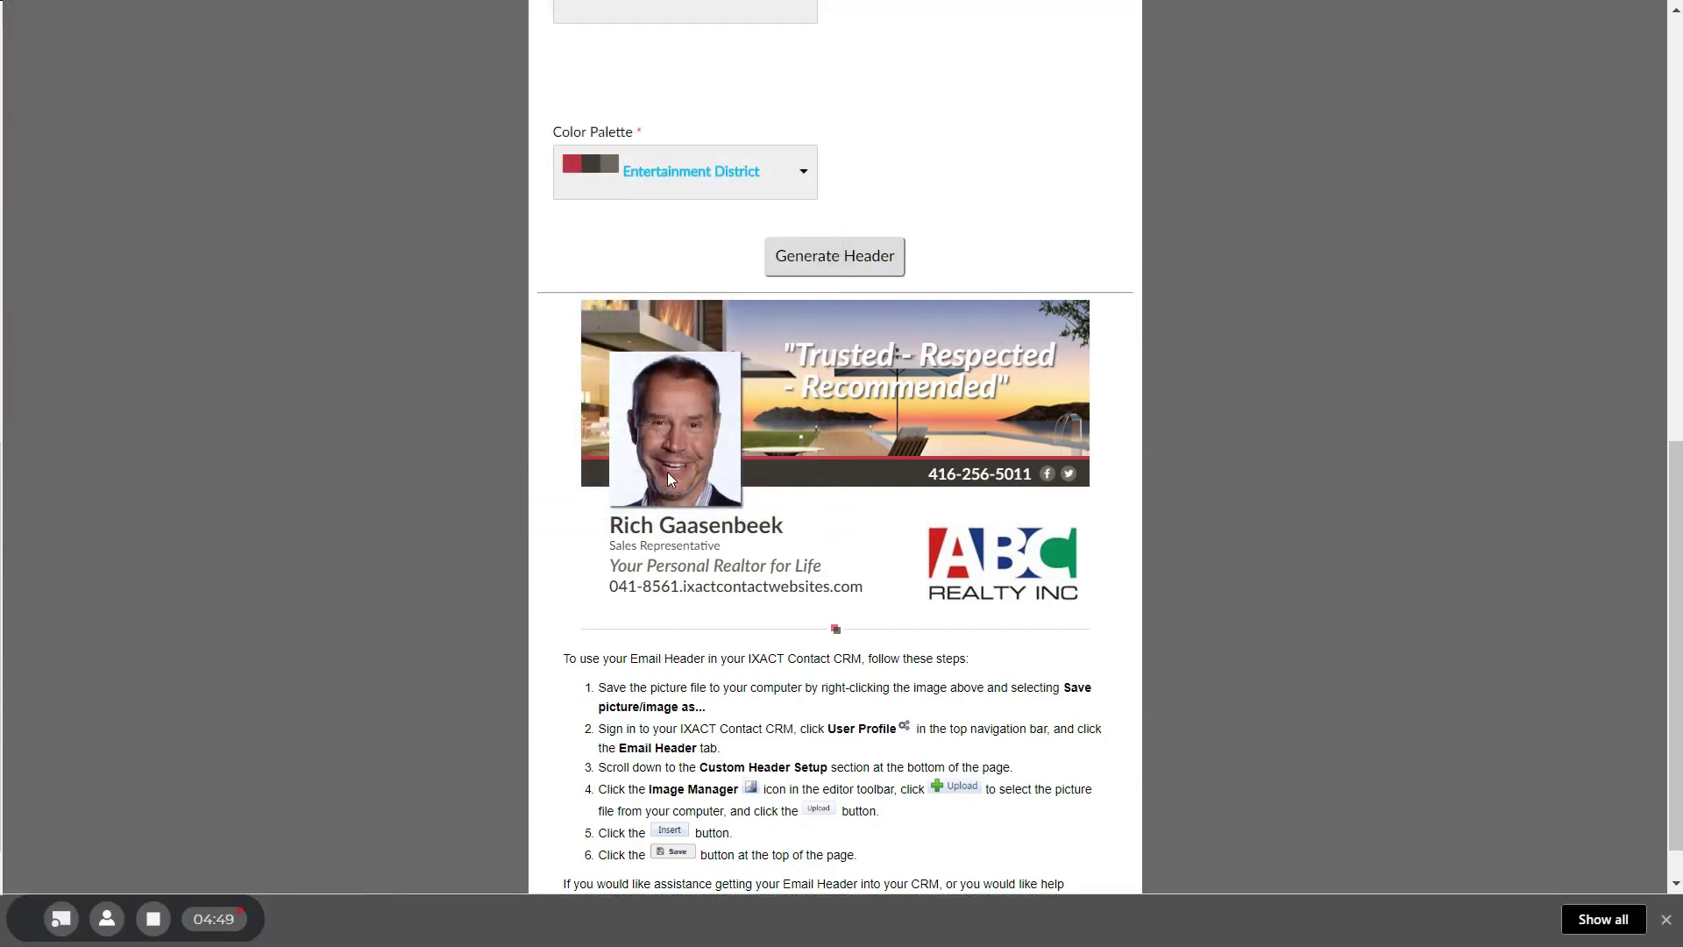
- Return to IXACT Contact and place the cursor in the empty Custom Header editor
{"action": "key", "text": "alt+Tab"}
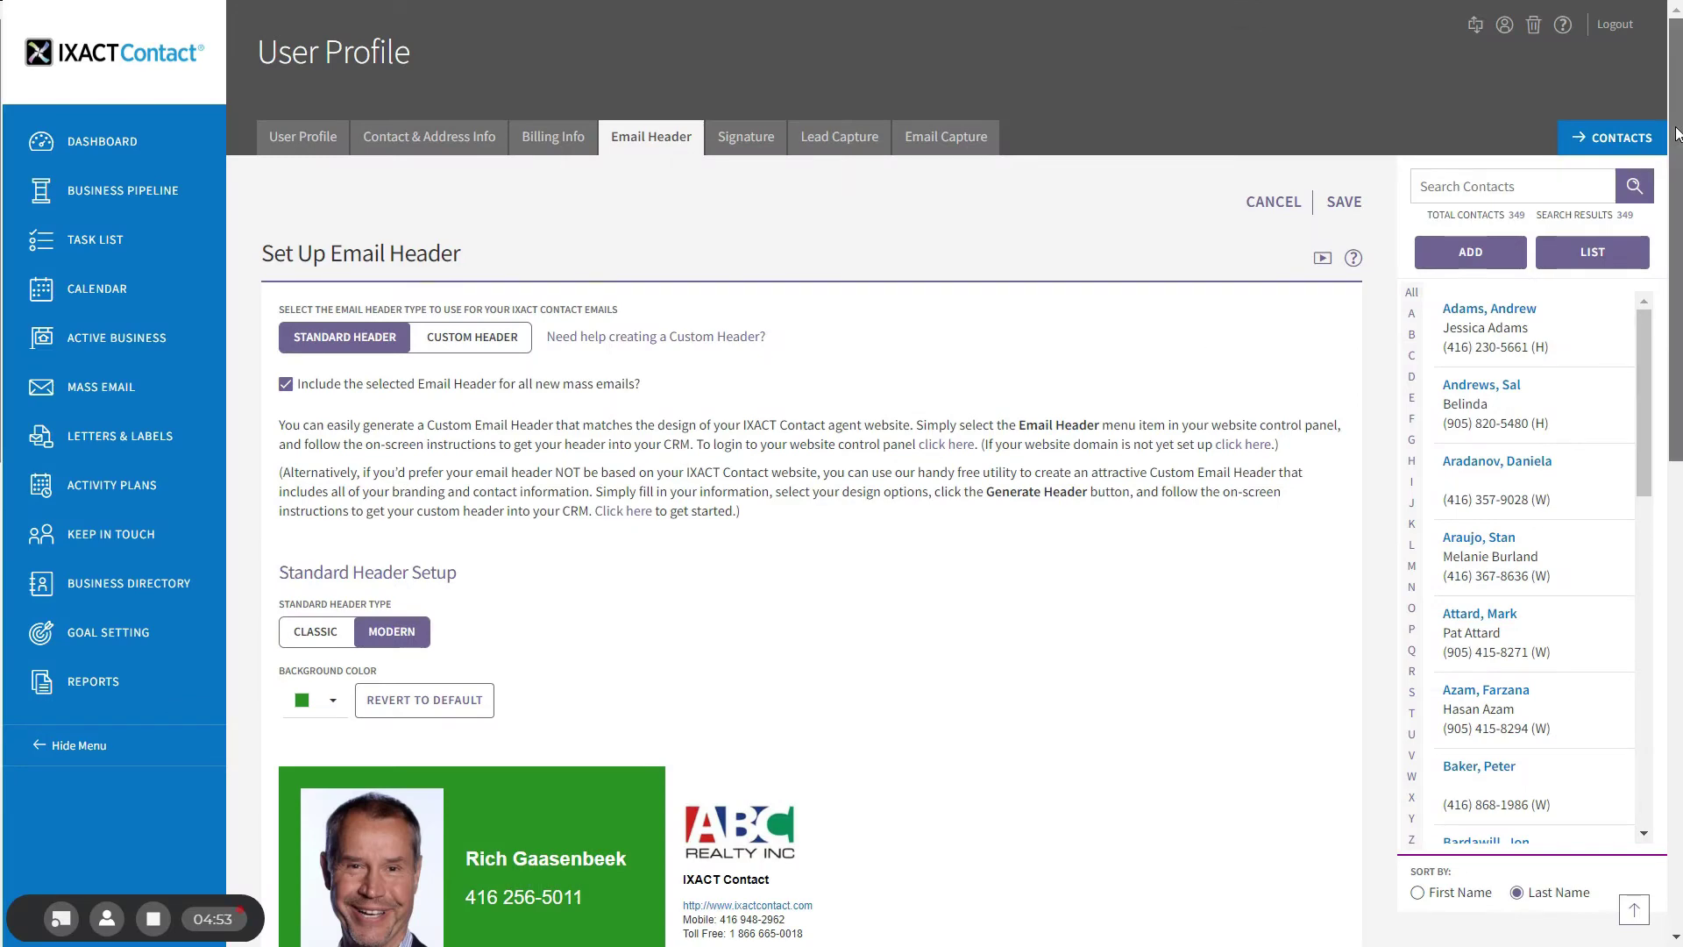
{"action": "scroll", "coordinate": [1679, 386], "scroll_direction": "down", "scroll_amount": 9}
{"action": "scroll", "coordinate": [1678, 386], "scroll_direction": "down", "scroll_amount": 5}
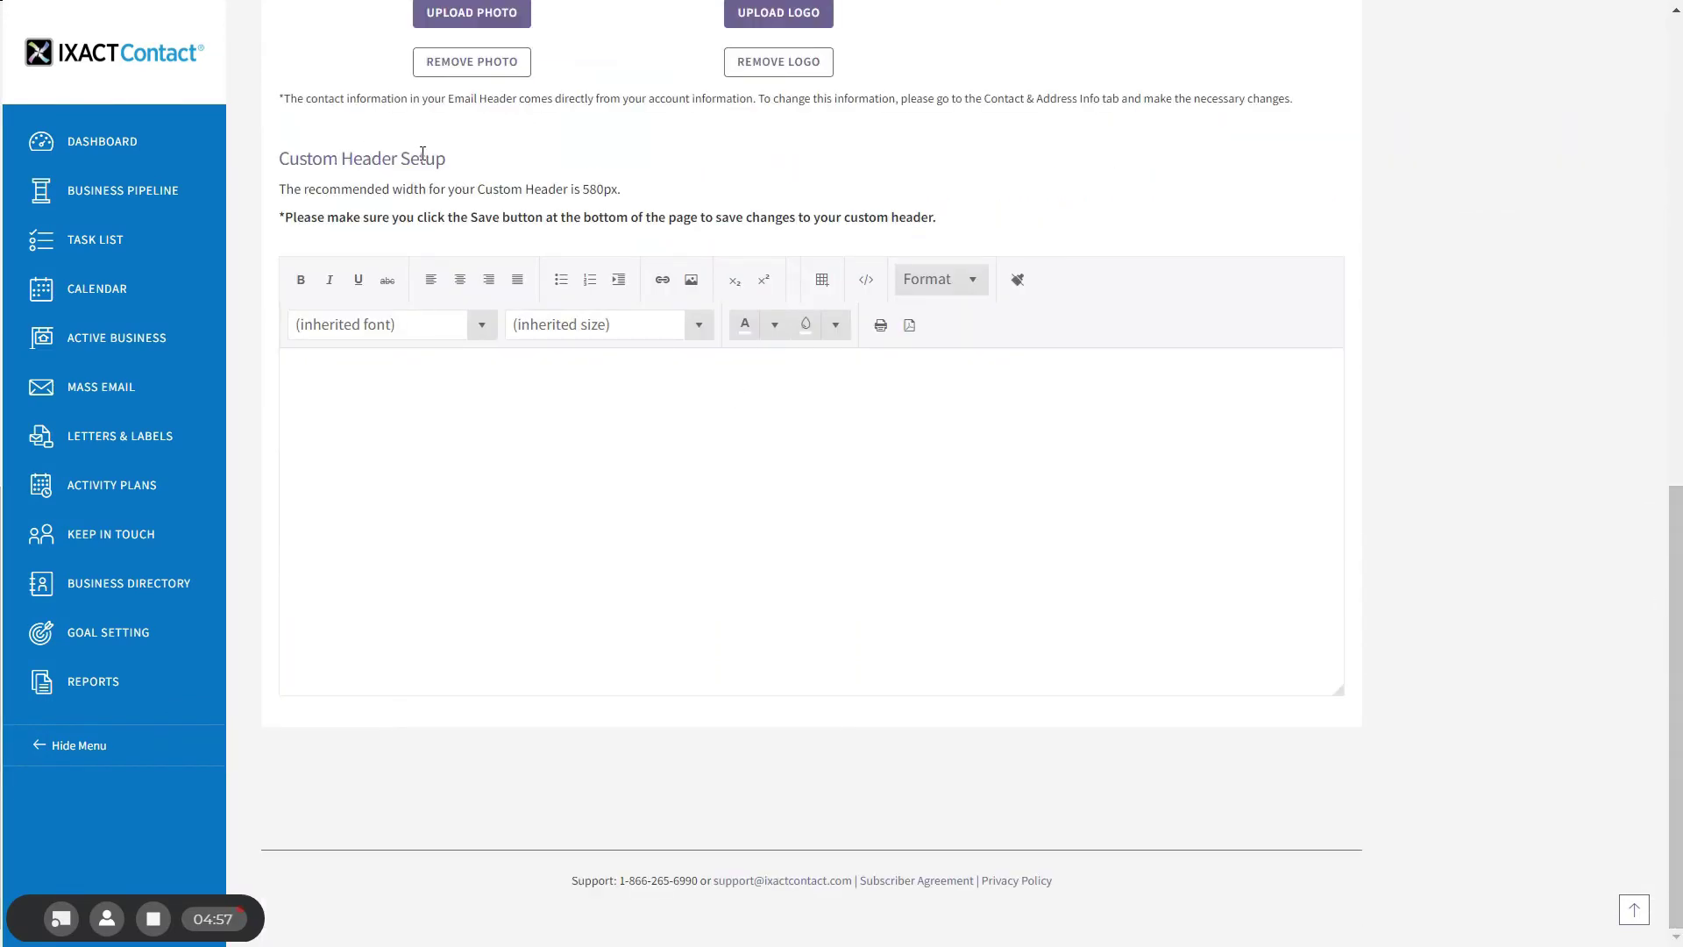
{"action": "left_click", "coordinate": [360, 383]}
- Upload email_header4.jpg to the image library and insert it into the Custom Header editor
{"action": "left_click", "coordinate": [689, 281]}
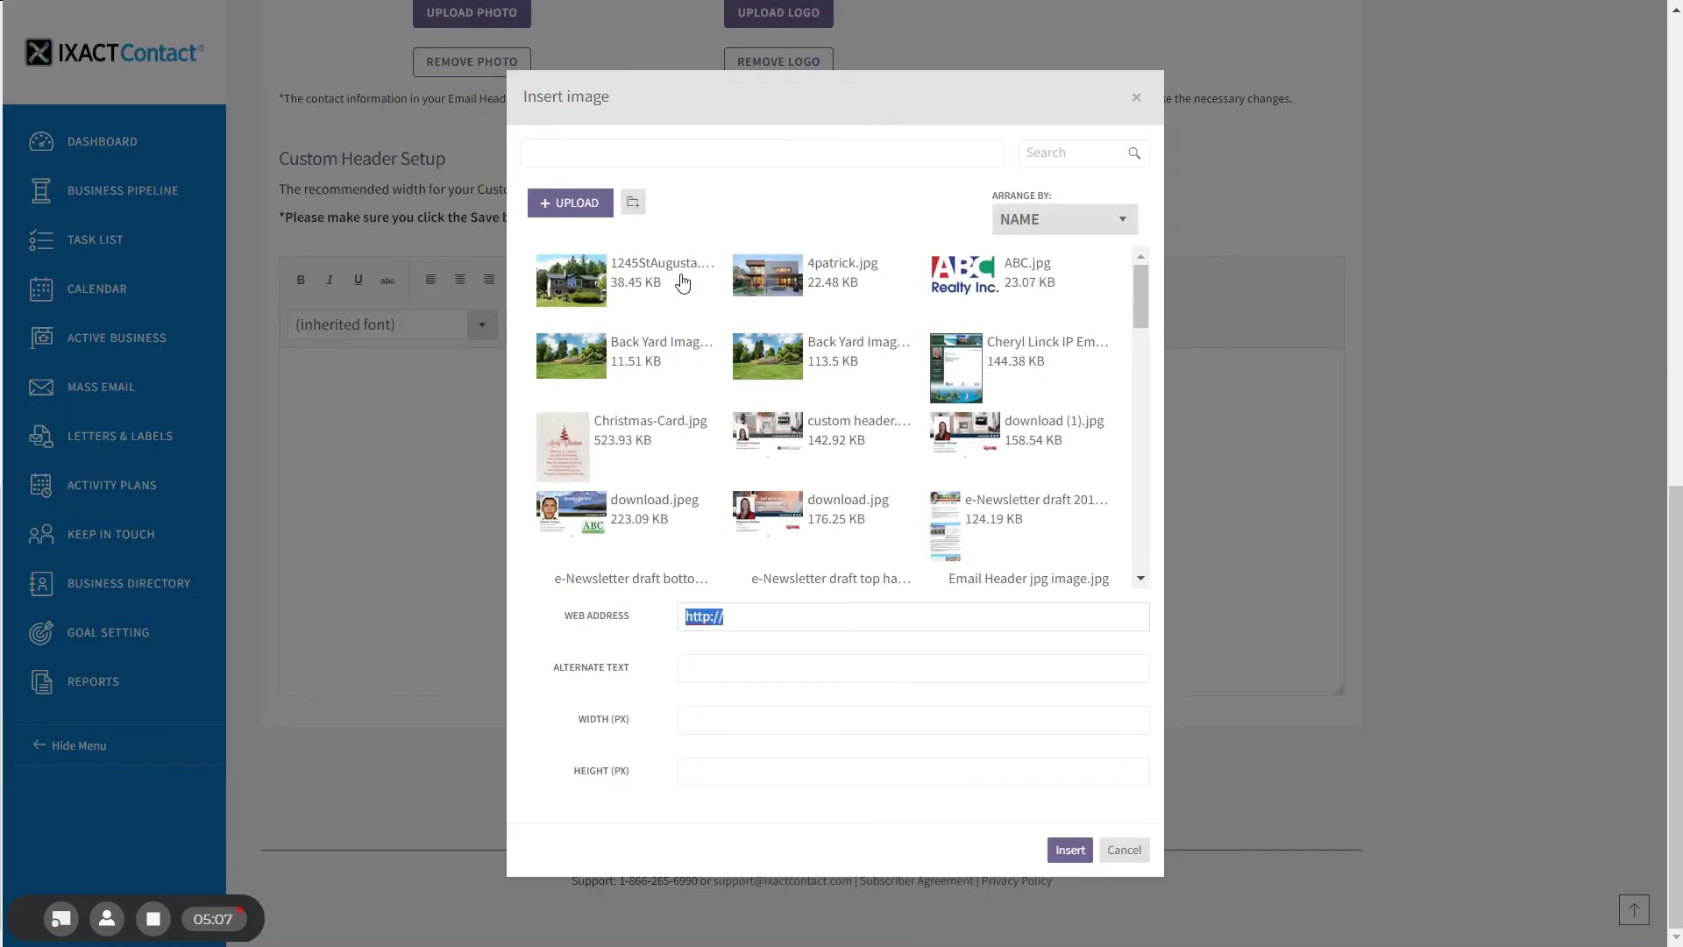
{"action": "left_click", "coordinate": [557, 203]}
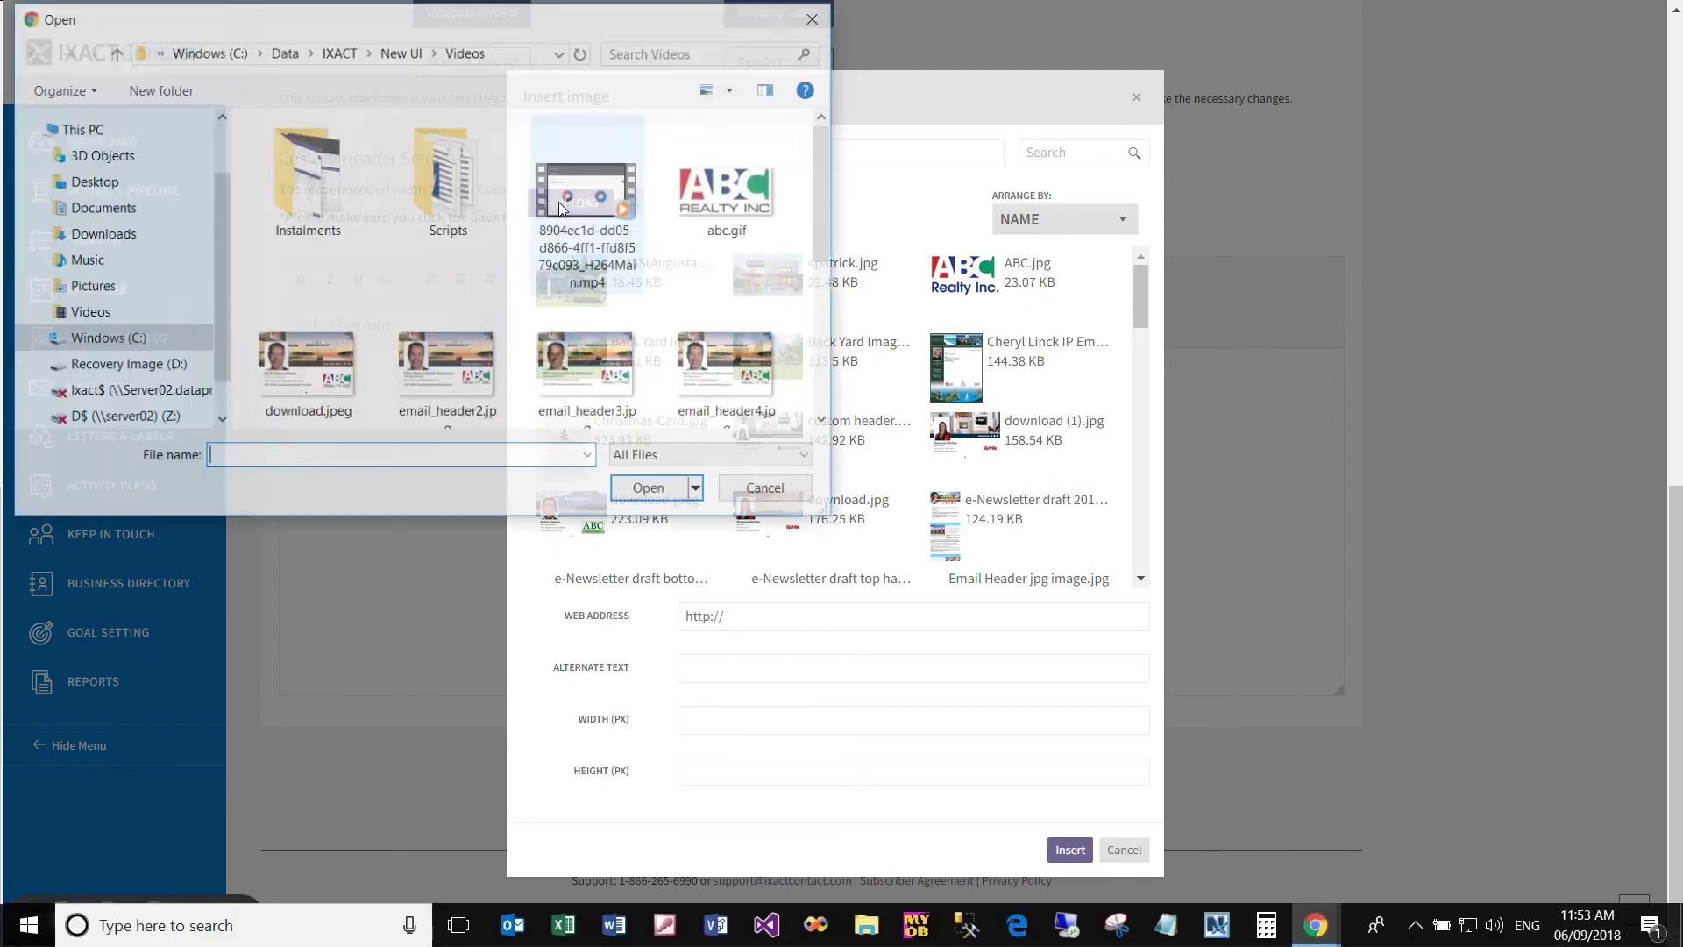
{"action": "left_click", "coordinate": [720, 375]}
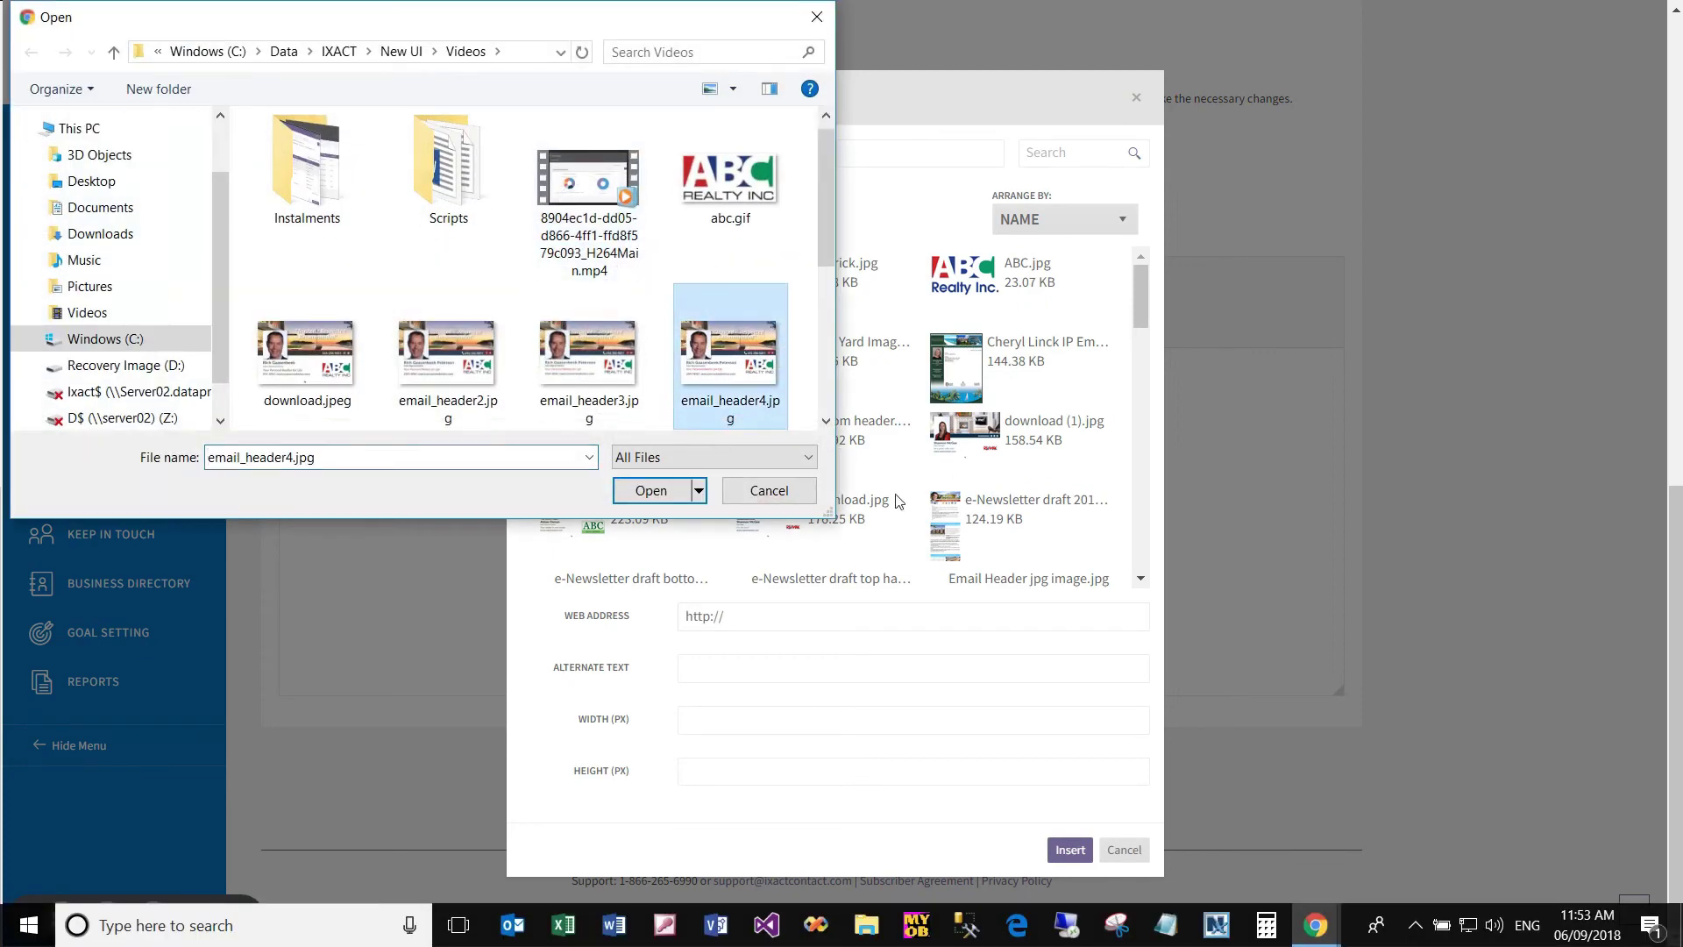
{"action": "left_click", "coordinate": [650, 490]}
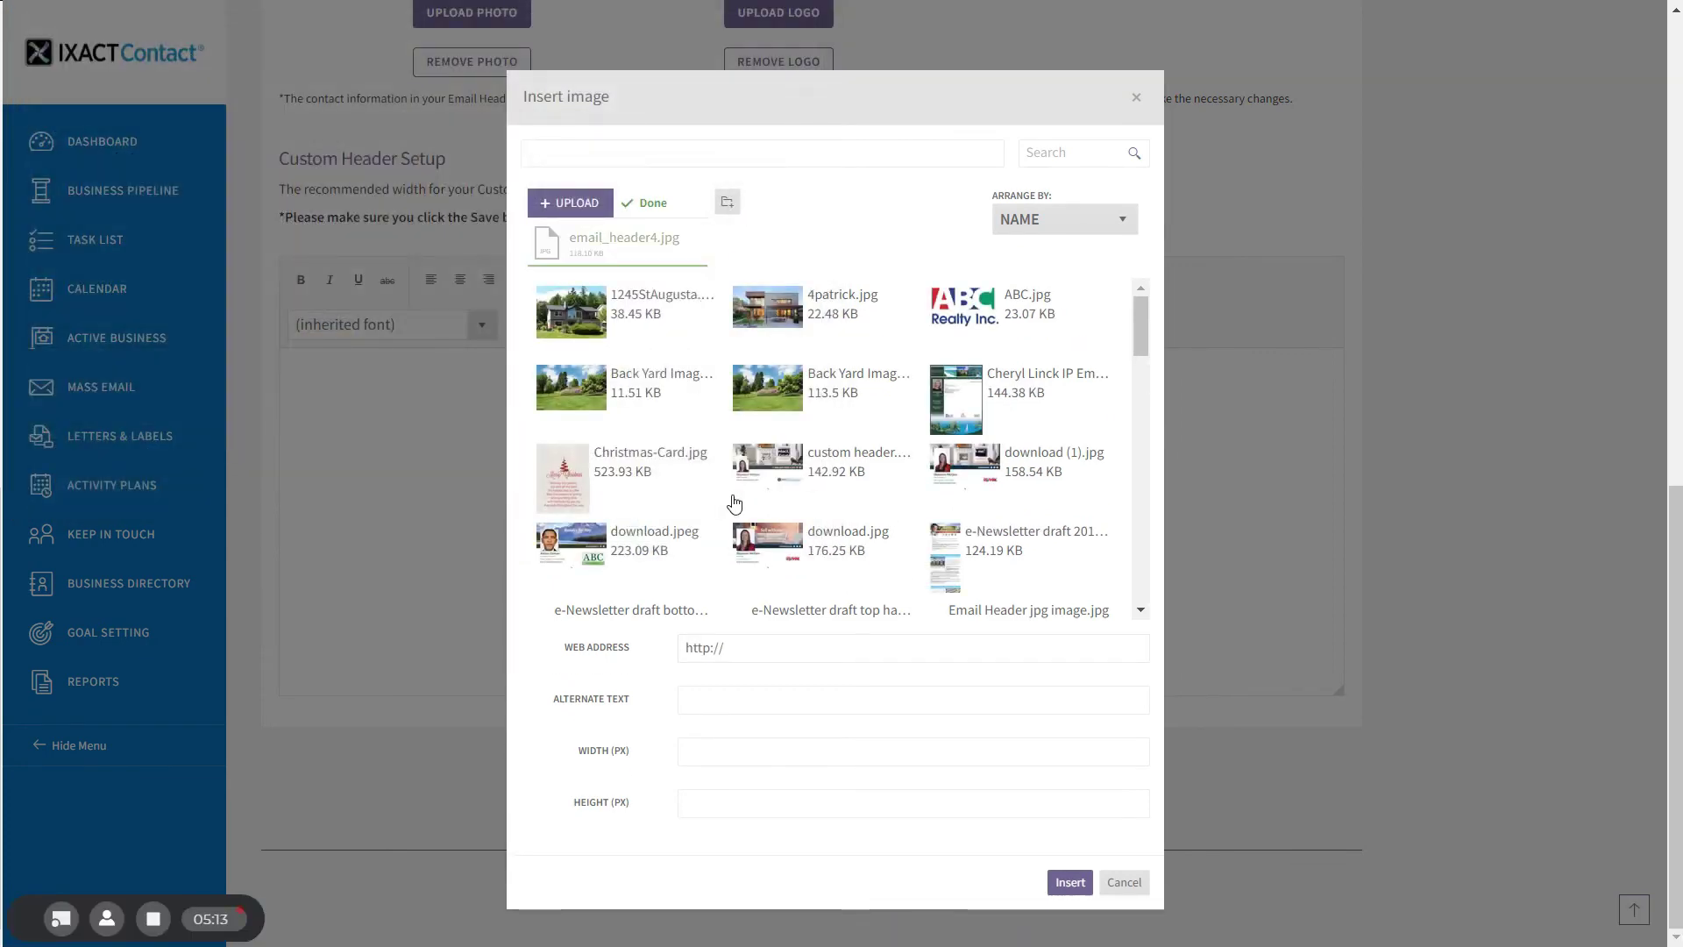
{"action": "left_click", "coordinate": [1141, 610]}
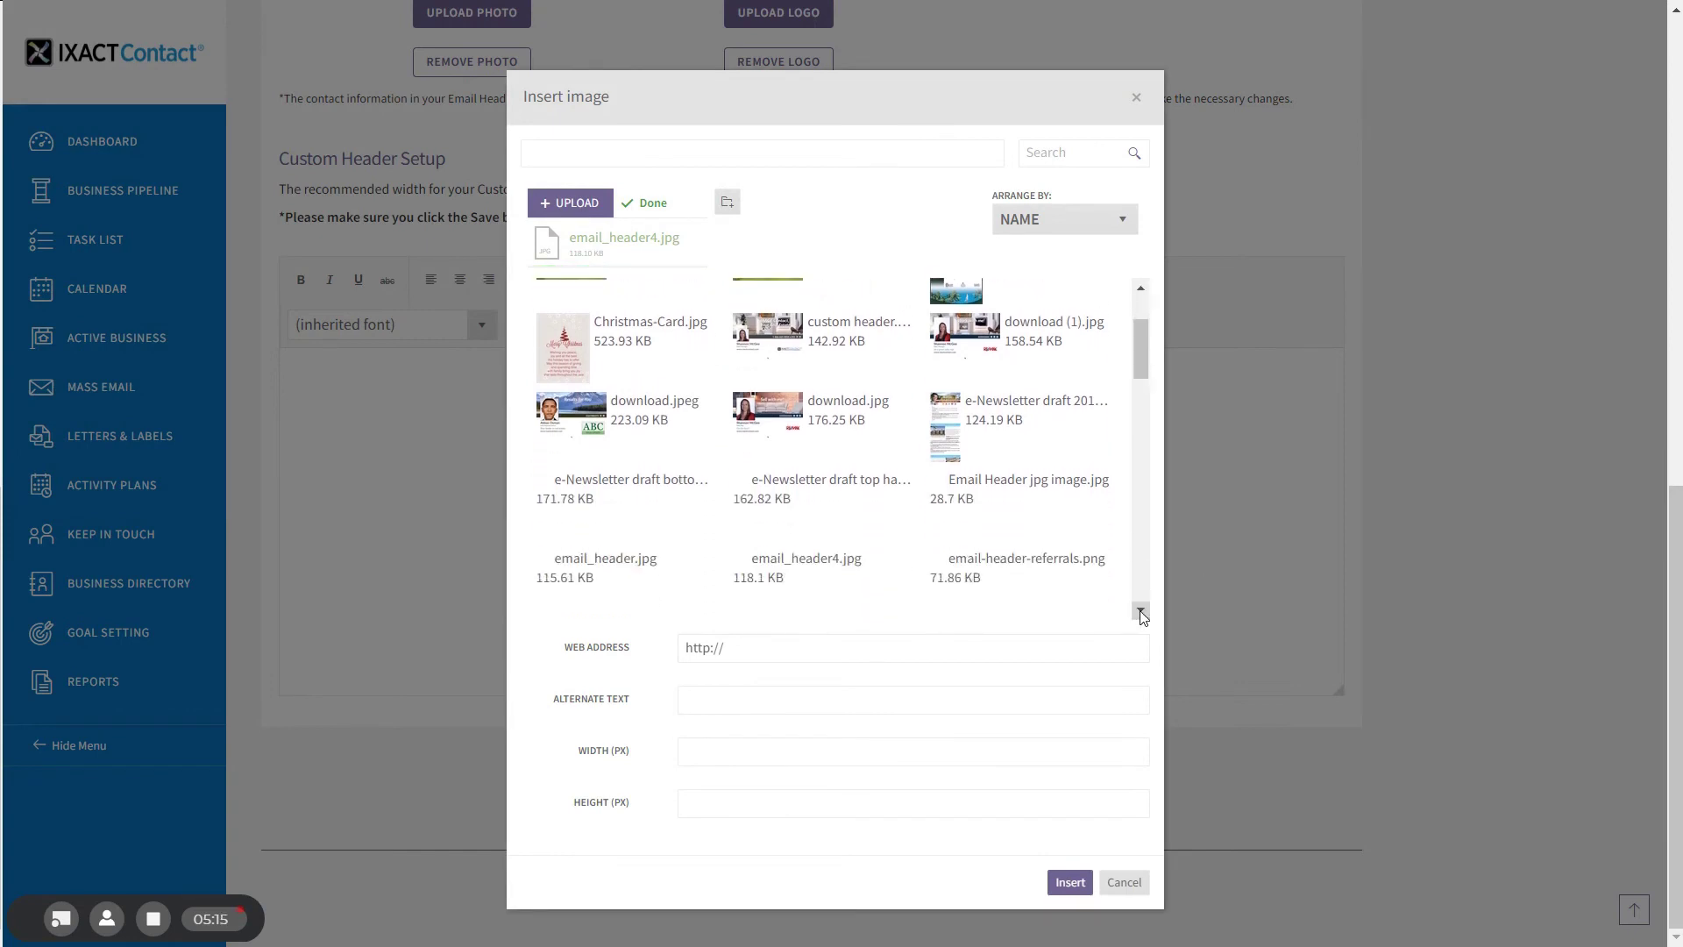
{"action": "left_click", "coordinate": [1140, 610]}
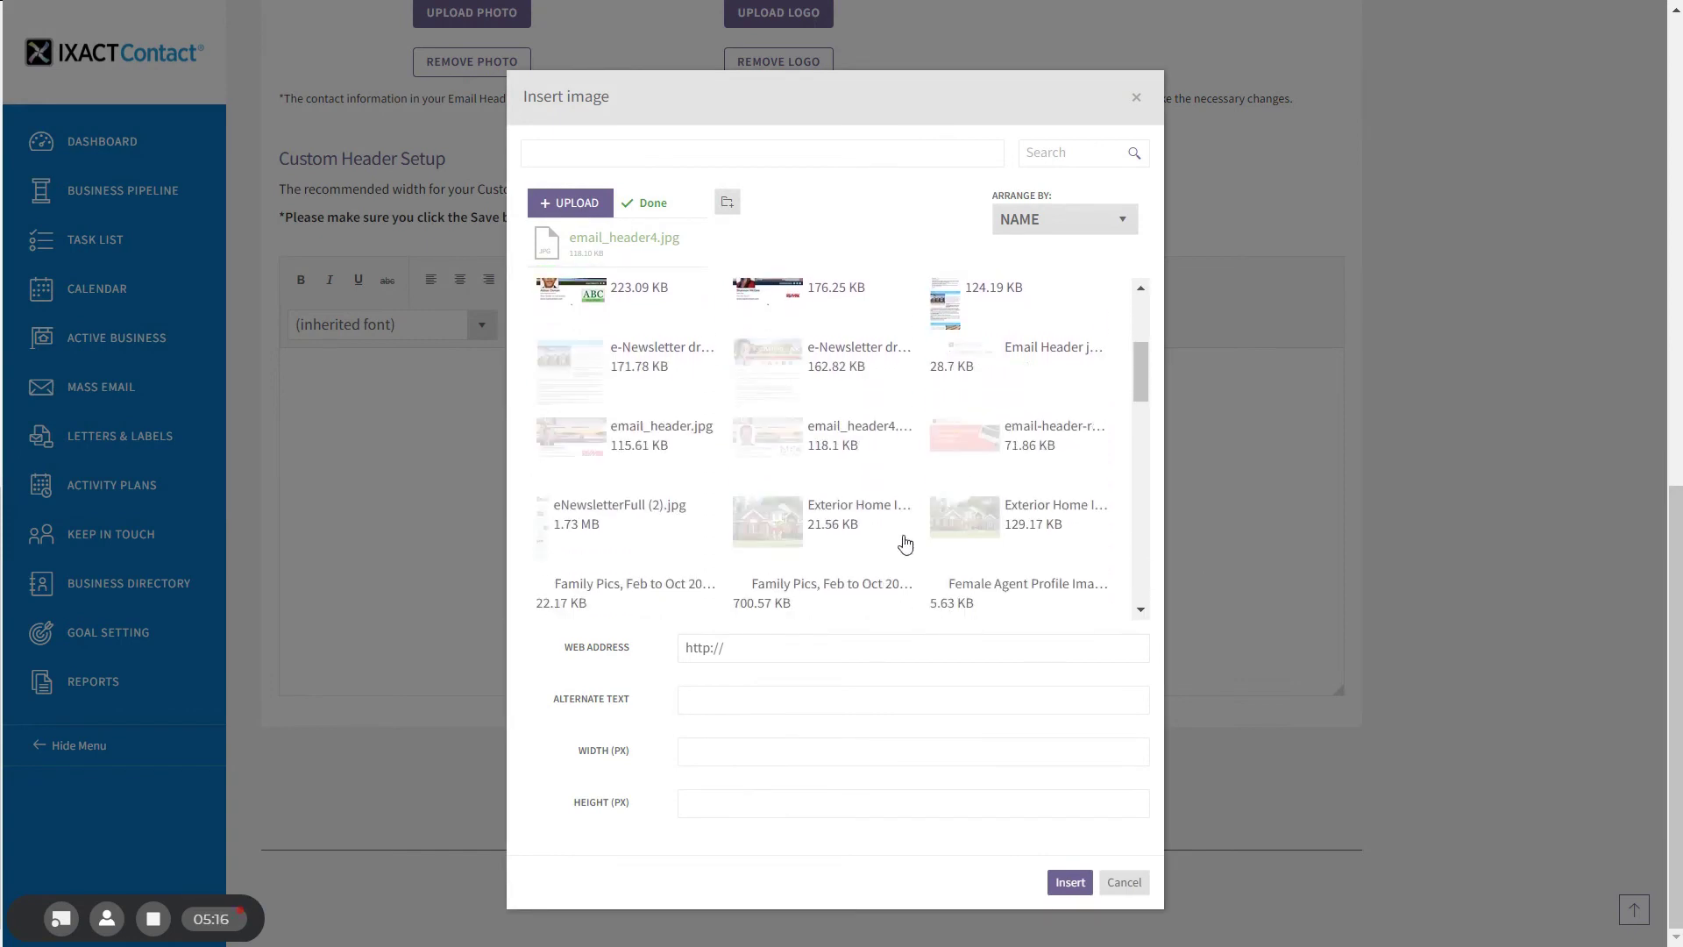
{"action": "left_click", "coordinate": [815, 441]}
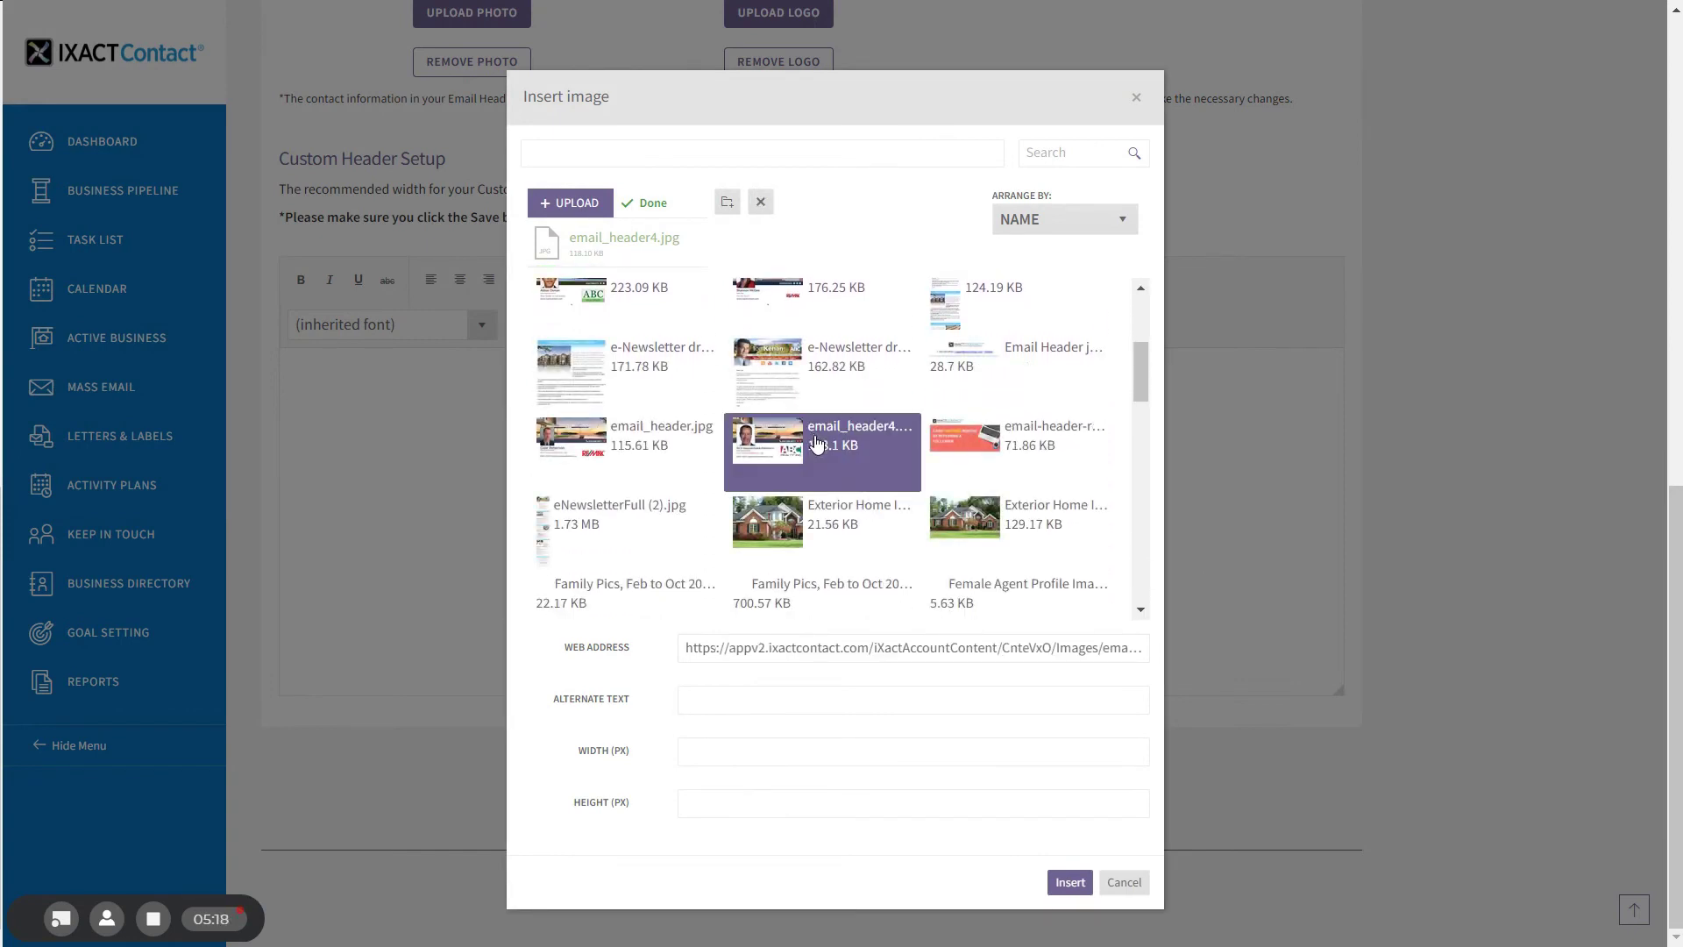
{"action": "left_click", "coordinate": [1068, 883]}
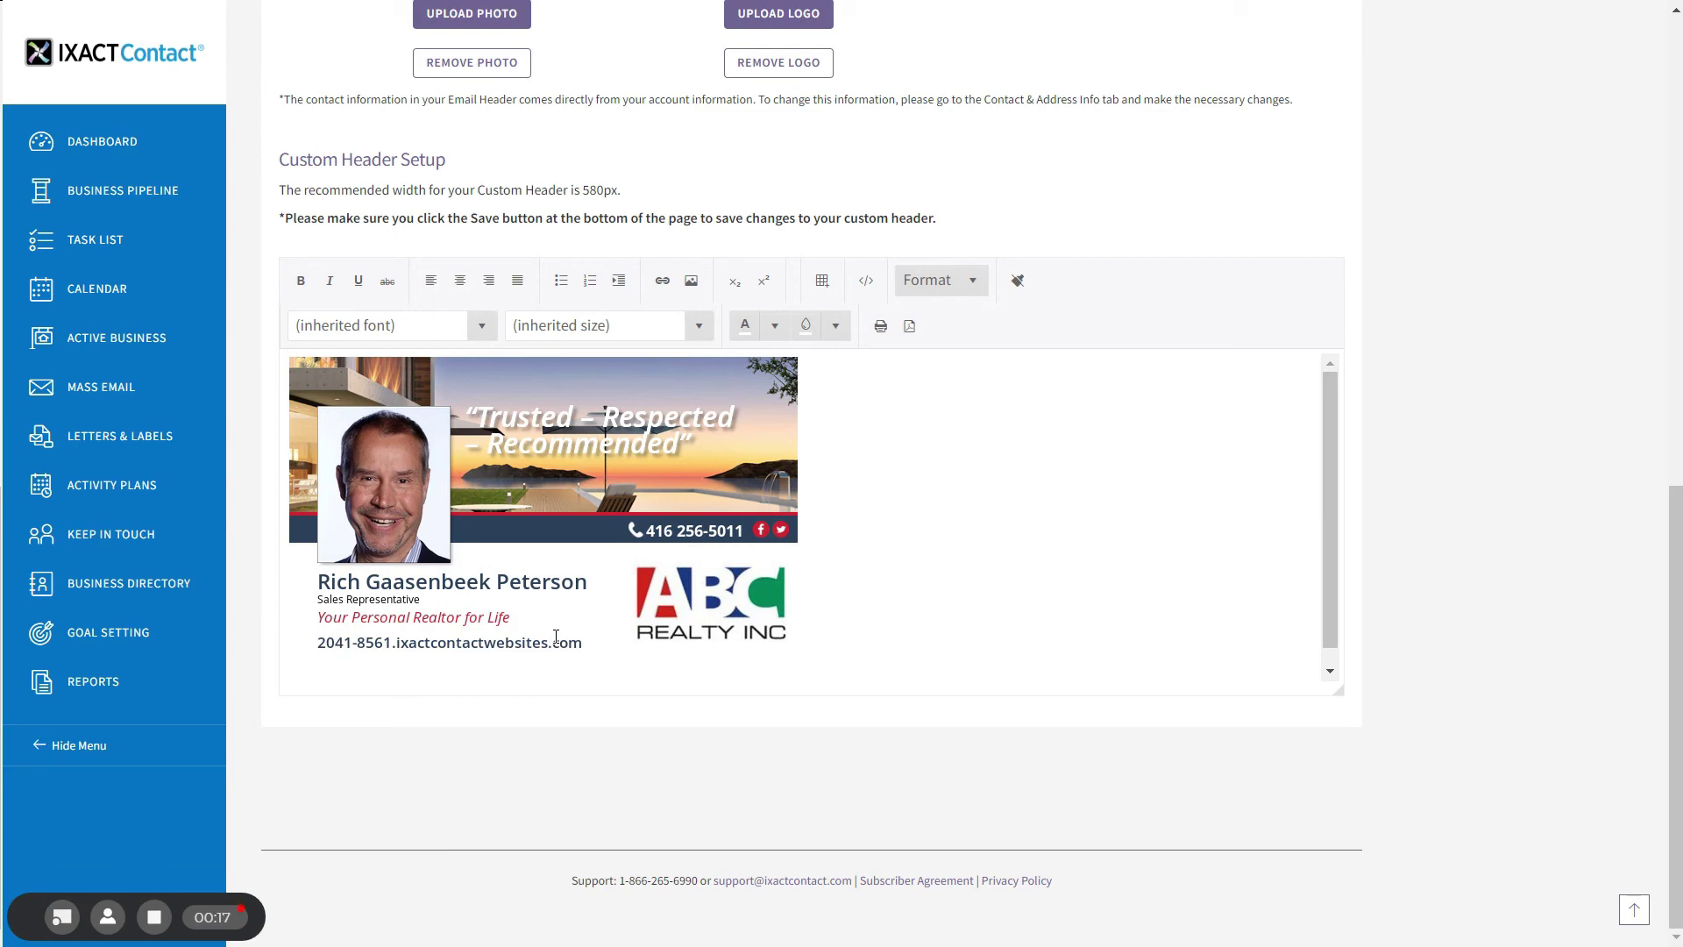
{"action": "left_click_drag", "start_coordinate": [1671, 673], "coordinate": [1659, 322]}
{"action": "scroll", "coordinate": [1659, 323], "scroll_direction": "up", "scroll_amount": 3}
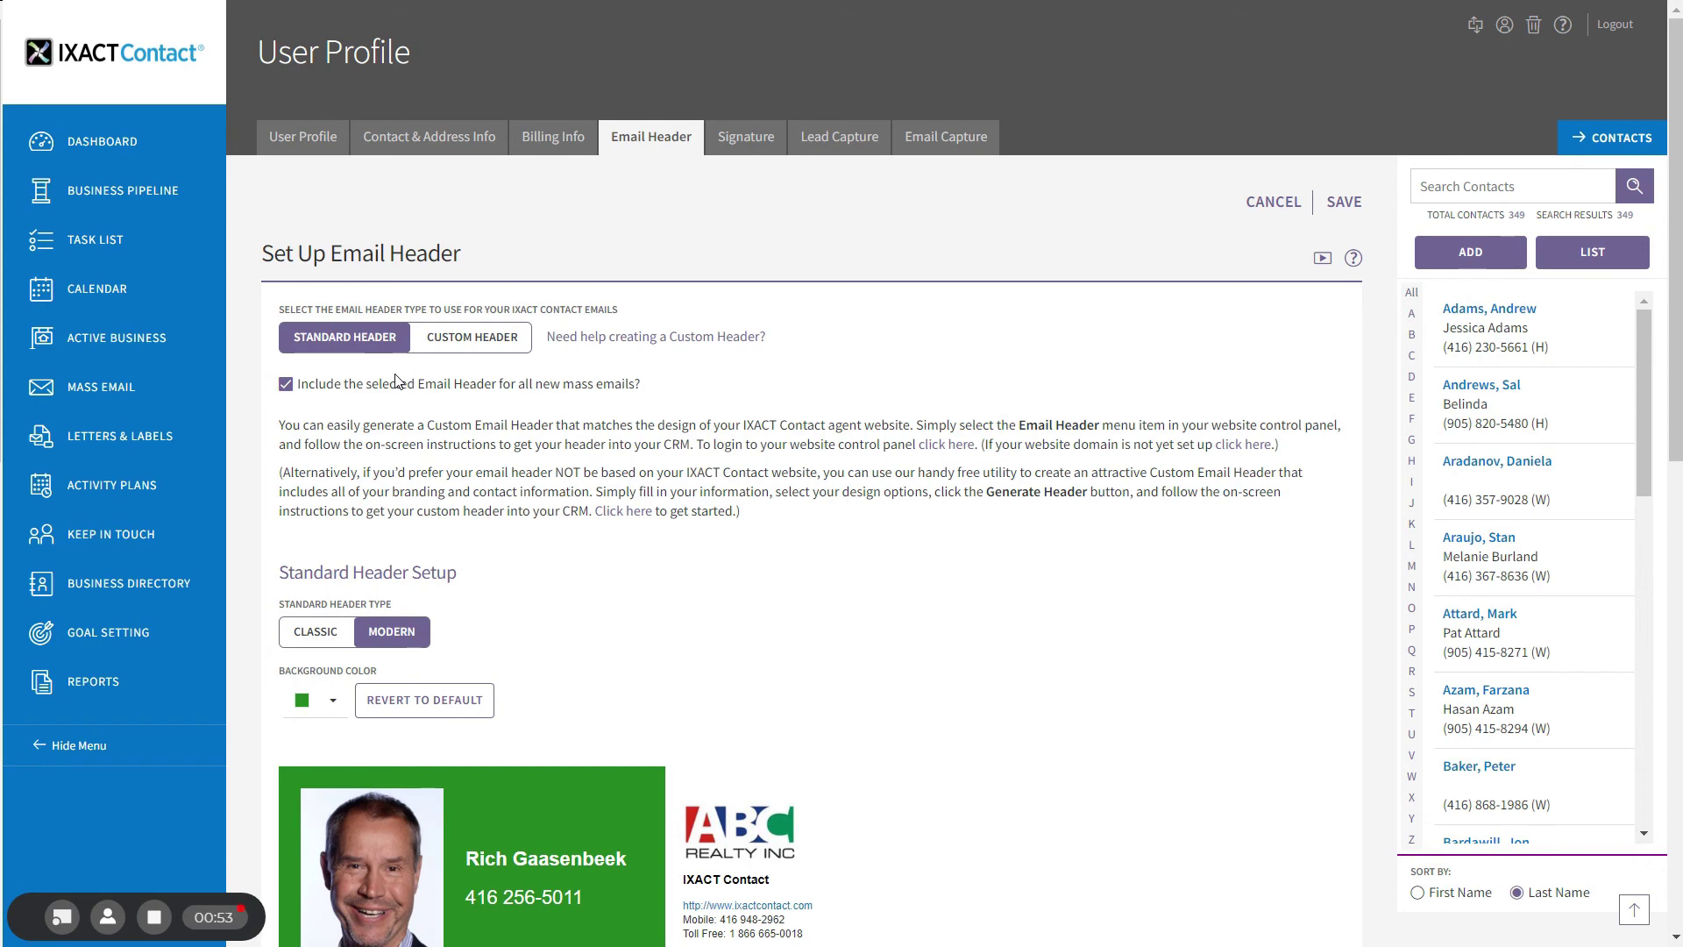
- Choose Custom Header as the email header type, acknowledge the notice, and save the settings
{"action": "left_click", "coordinate": [464, 344]}
{"action": "left_click", "coordinate": [1200, 565]}
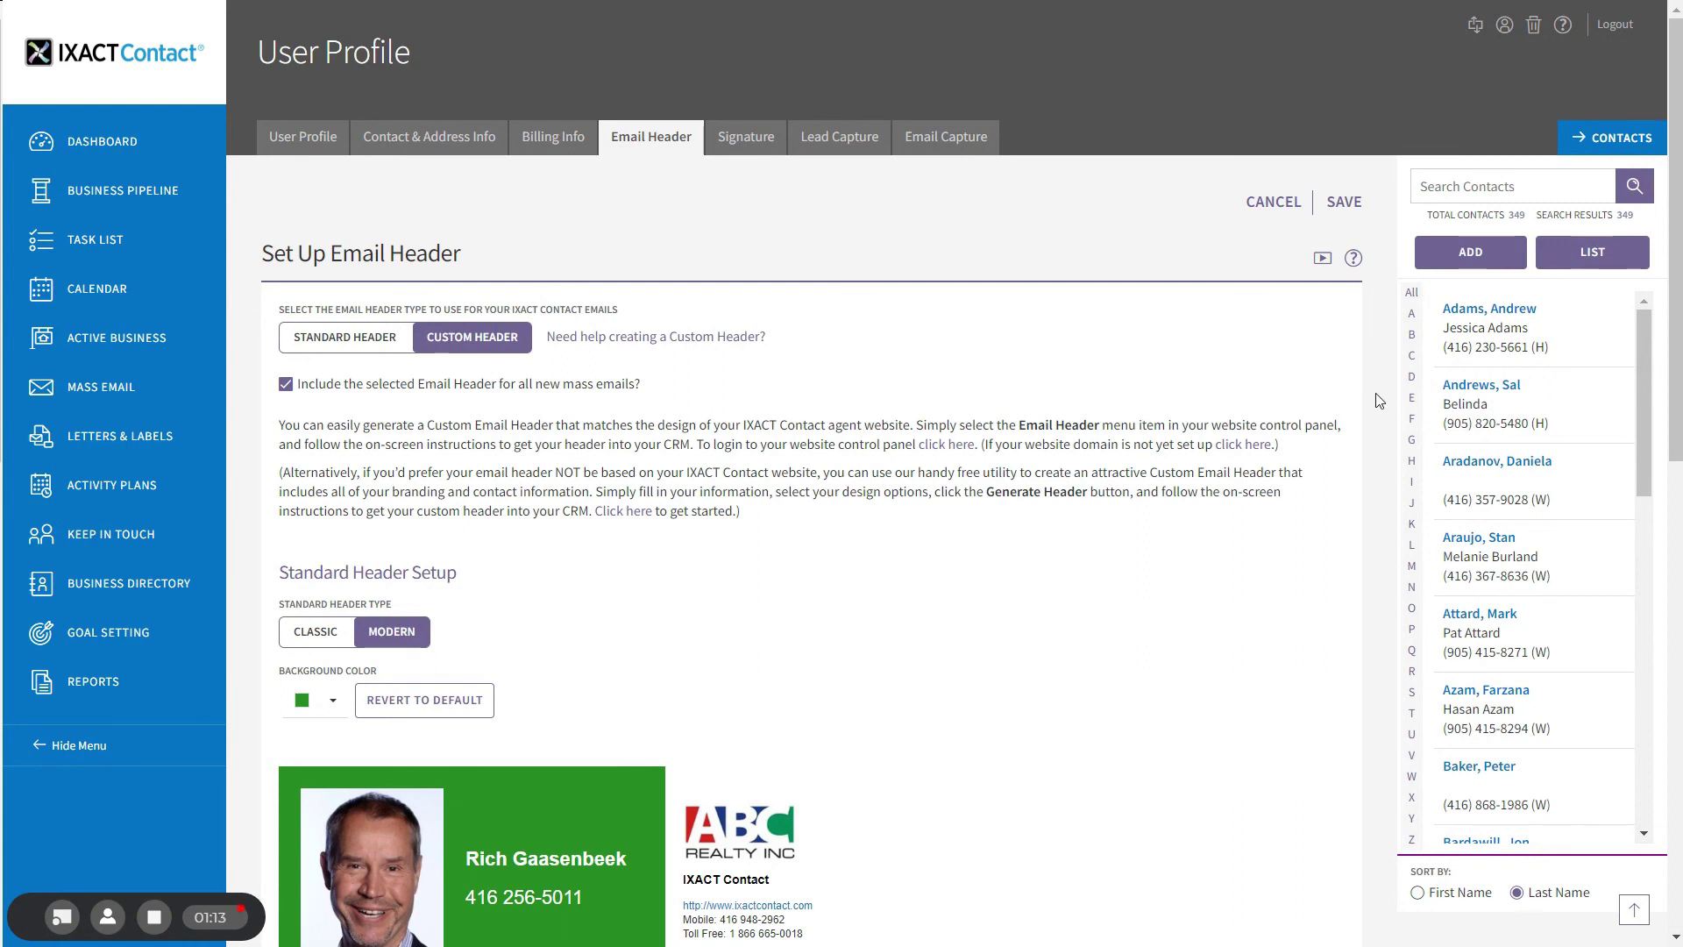
{"action": "left_click", "coordinate": [1342, 204]}
{"action": "left_click", "coordinate": [1181, 534]}
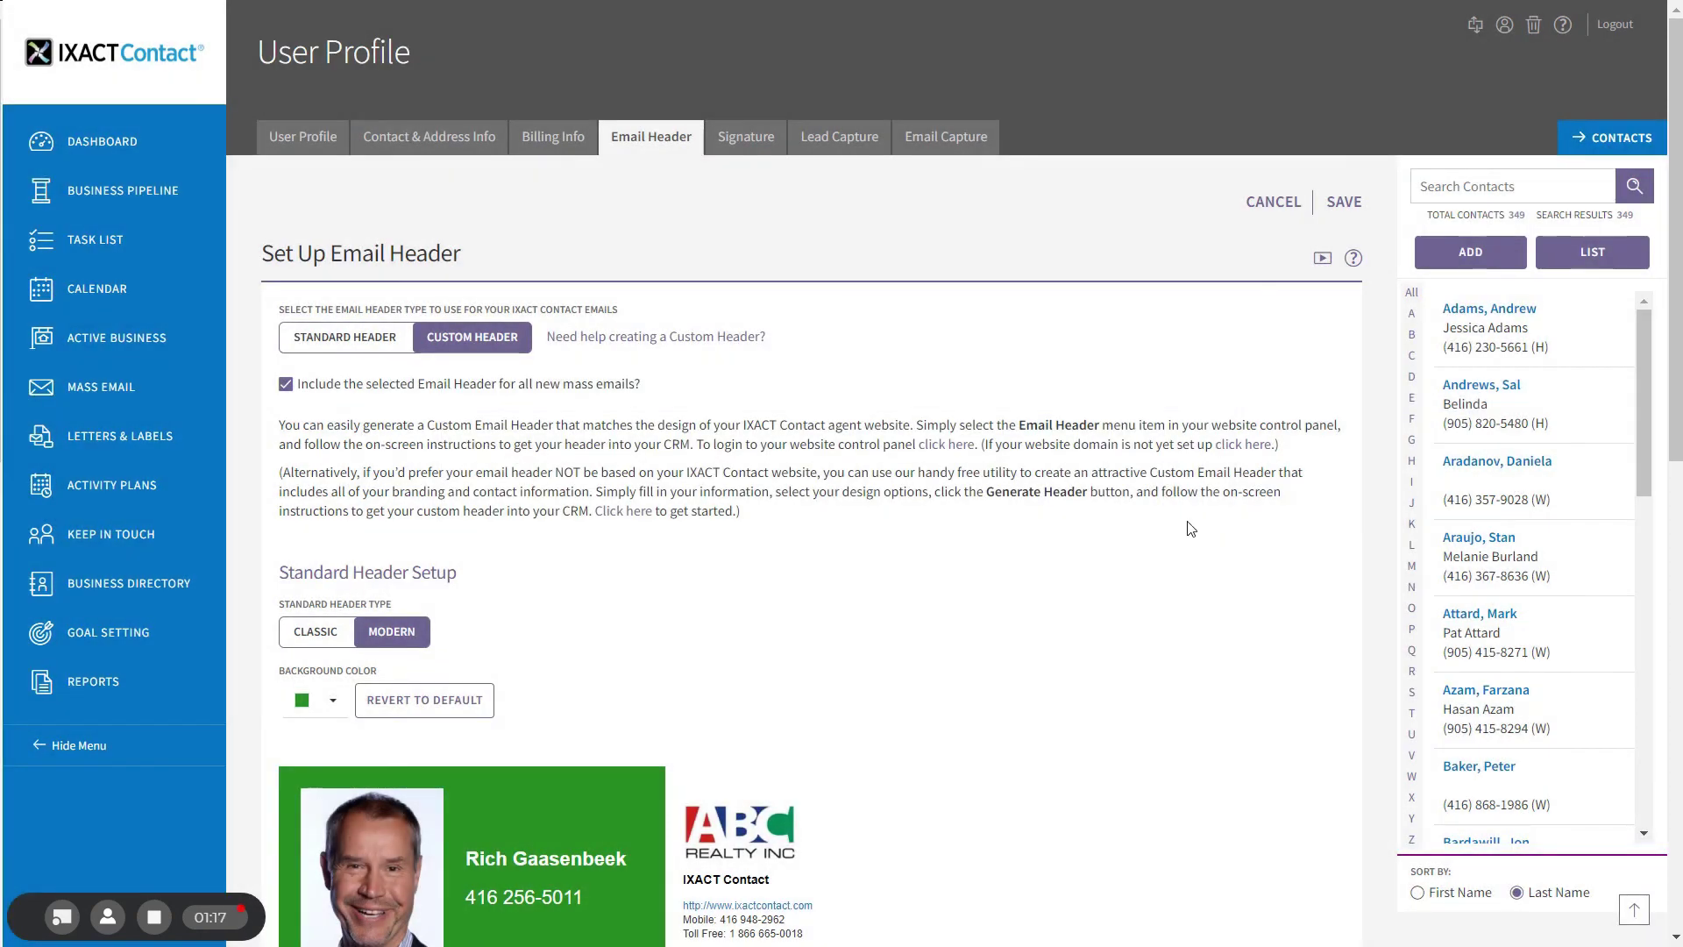